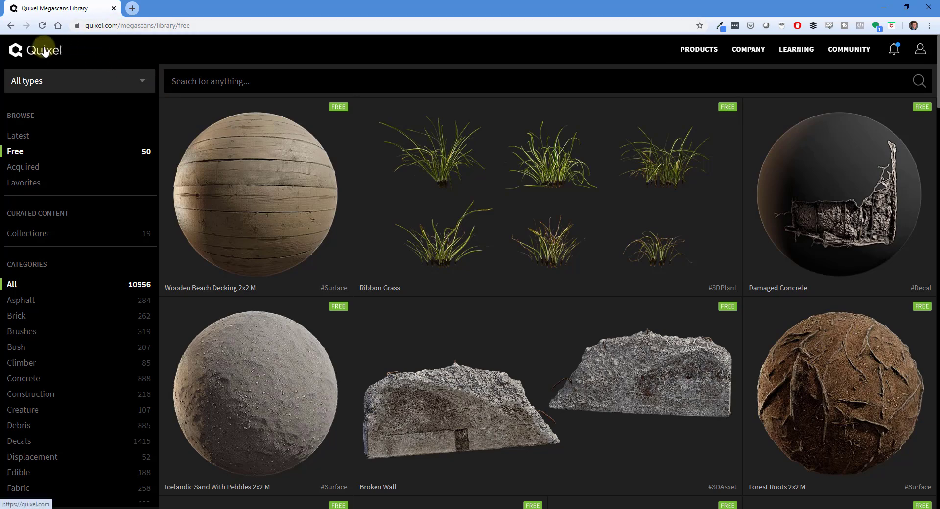
Scroll the Megascans asset grid and open the Huge Icelandic Lava Cliff asset page
scroll(558, 372, down, 9)
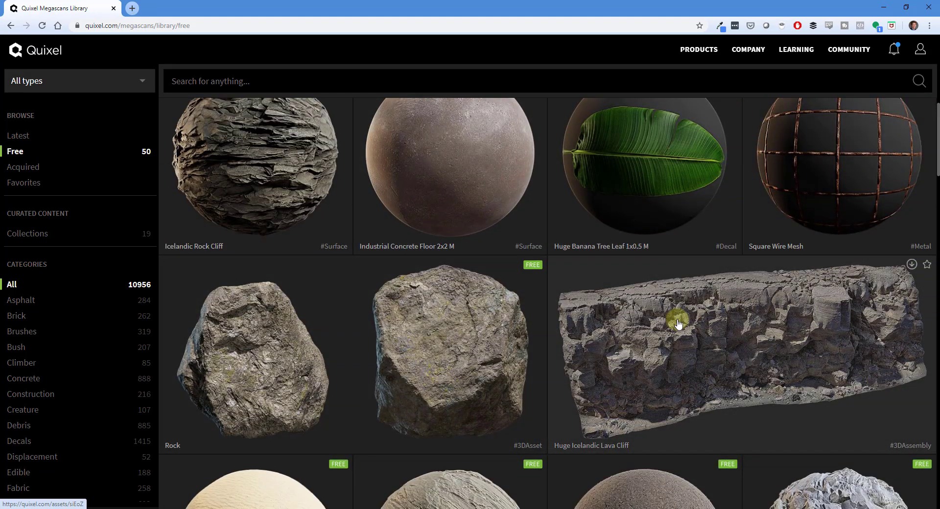
scroll(660, 333, down, 3)
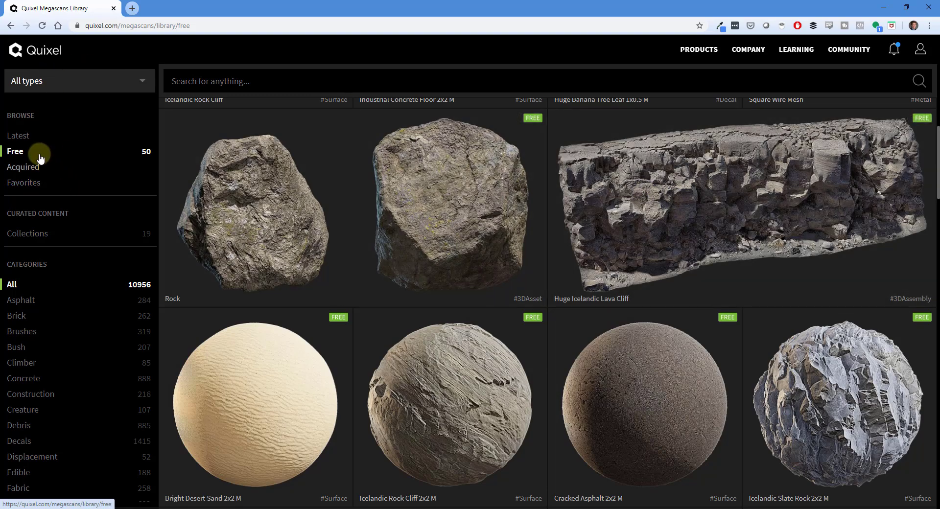
click(716, 235)
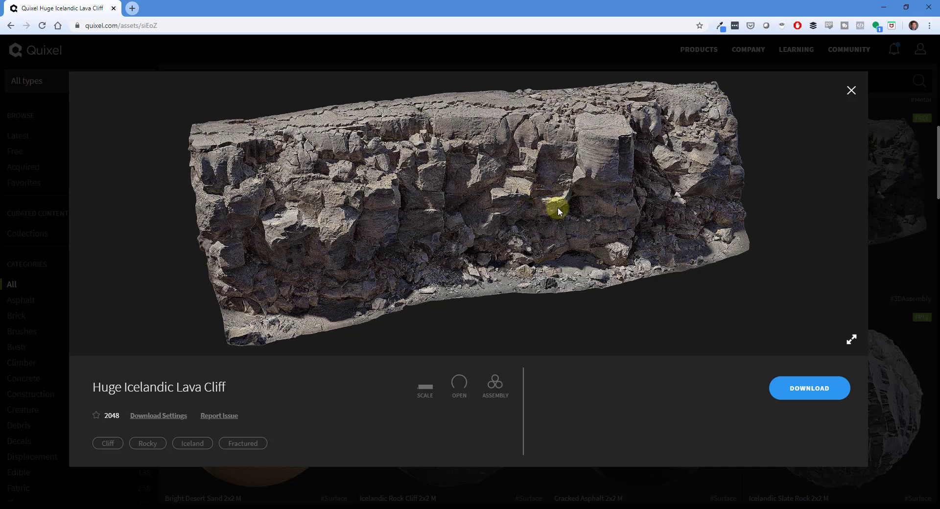
Open the cliff's Download Settings and keep OBJ as the mesh format
click(166, 416)
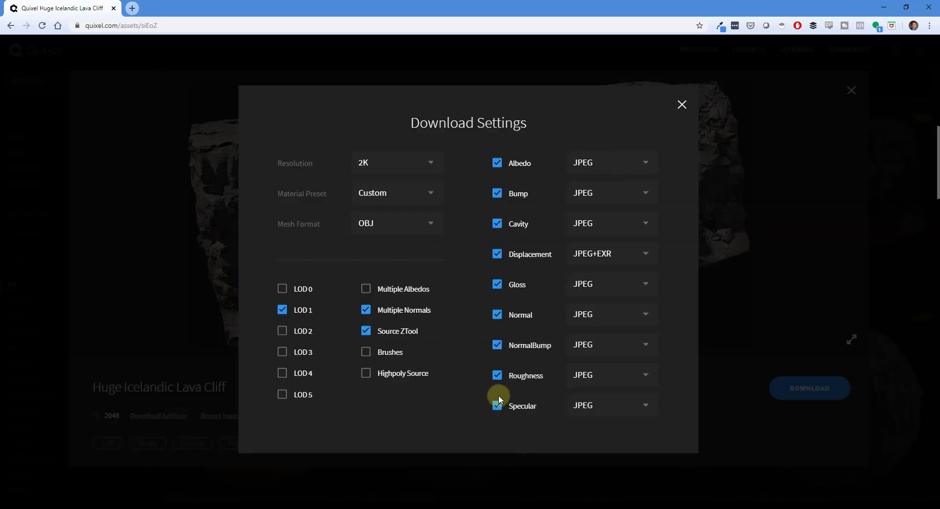
click(391, 227)
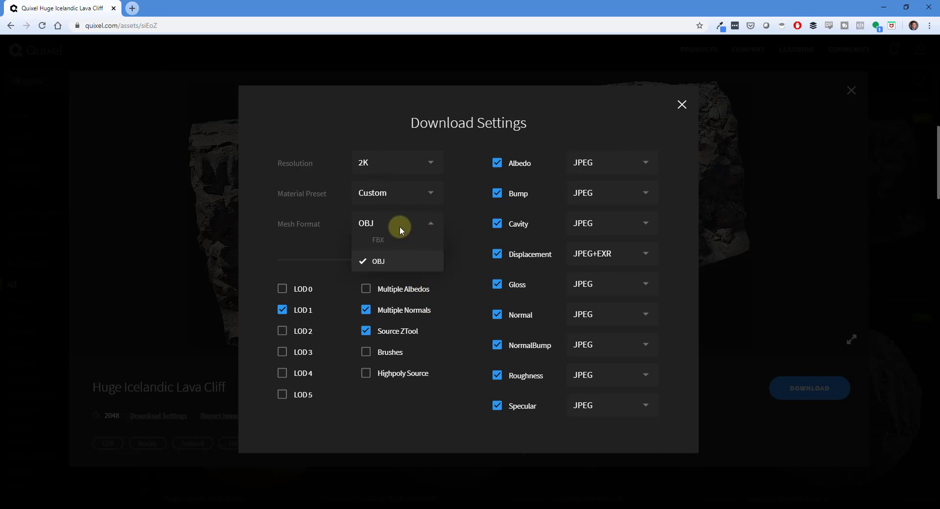
click(395, 224)
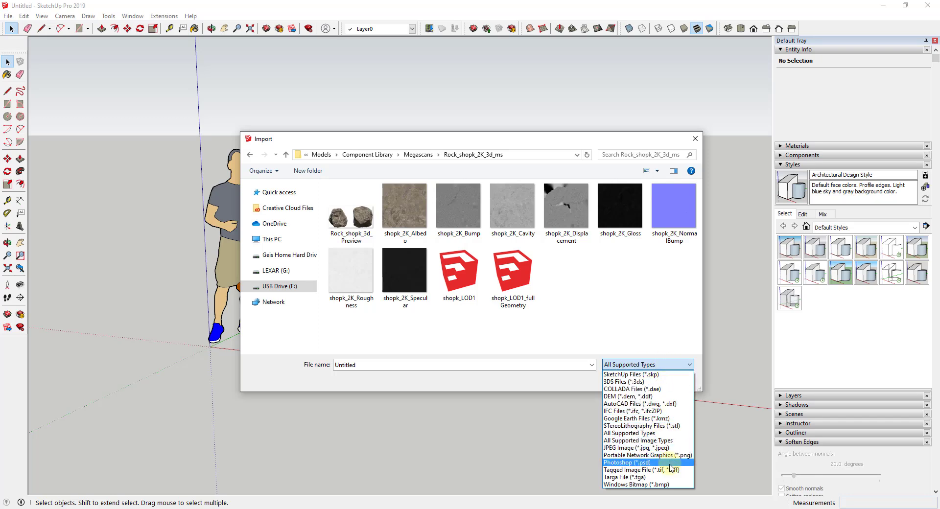
Leave the Import dialog's Files of type list unchanged and return to Quixel's download settings in Chrome
click(603, 261)
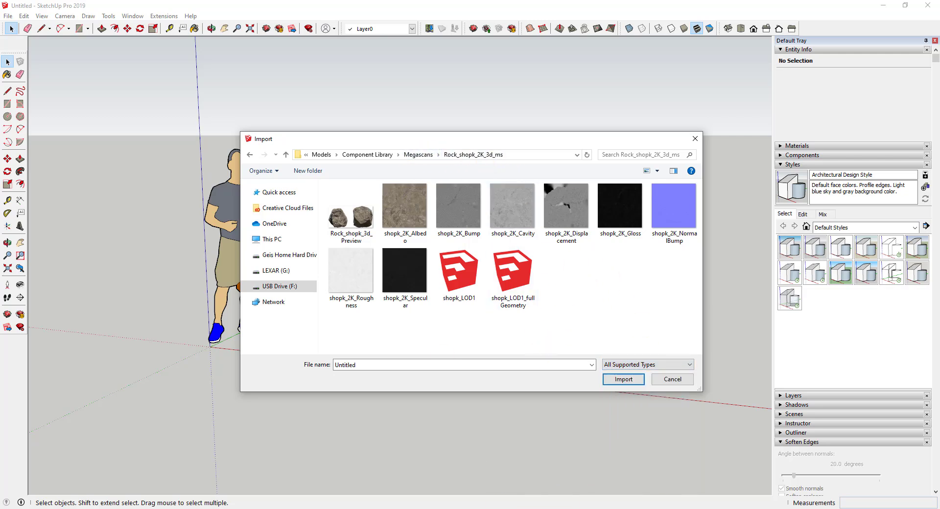
mouse_move(277, 507)
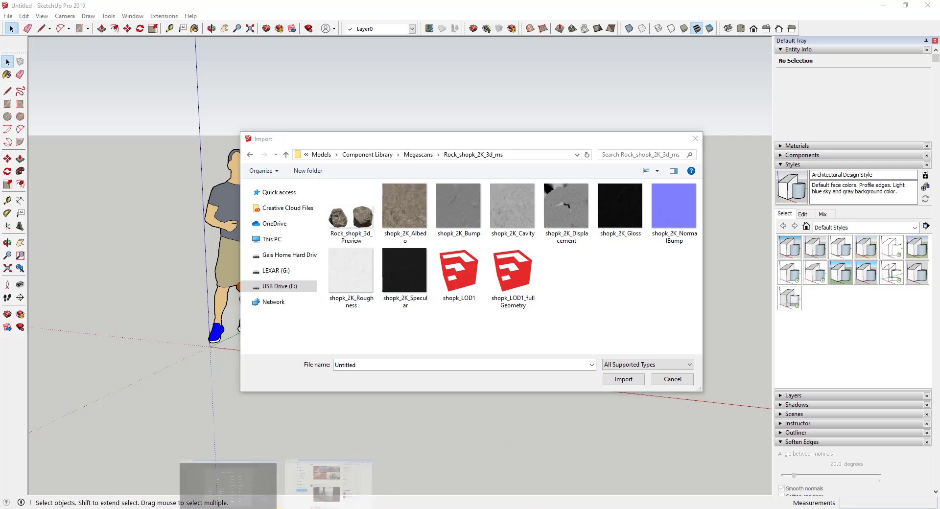
click(234, 466)
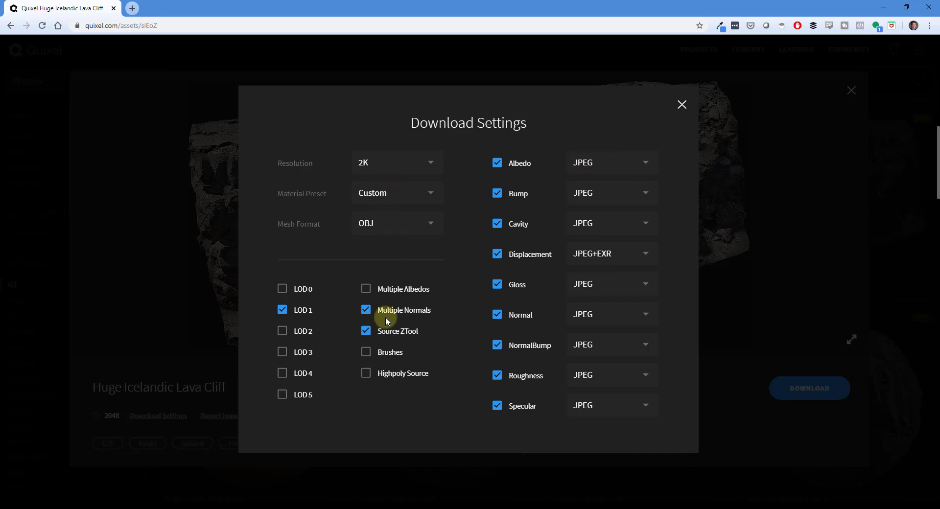
Launch Transmutr Artist from the taskbar to its Open a model screen
click(660, 506)
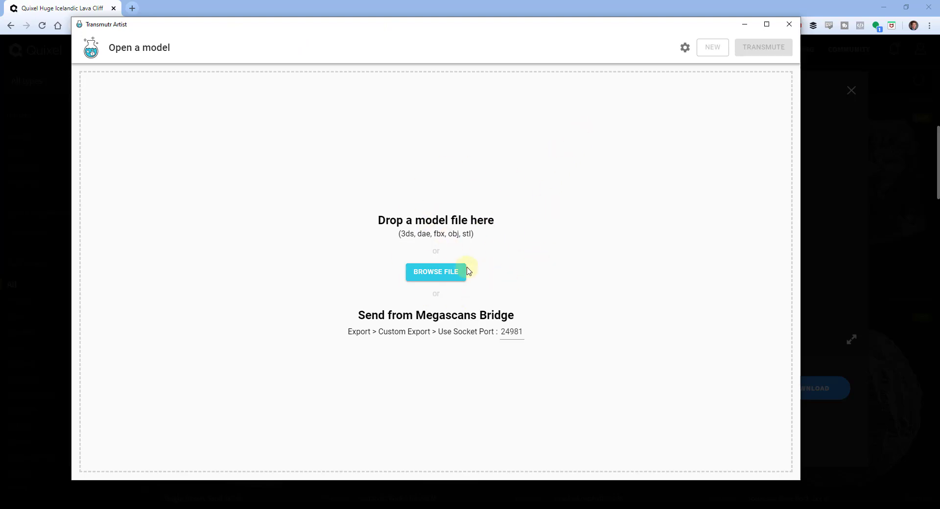
Browse to Megascans > Rock_shopk_2K_3d_ms and open shopk_LOD0.obj
click(447, 273)
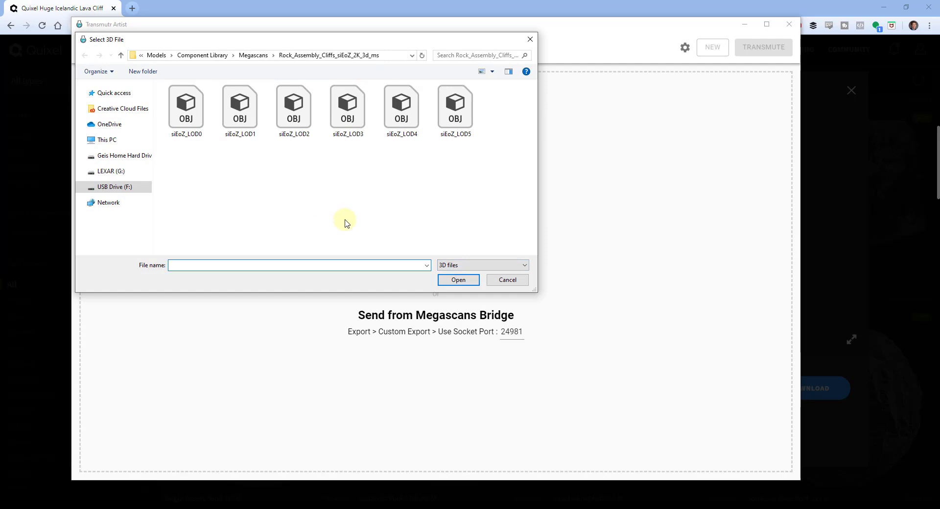
click(253, 54)
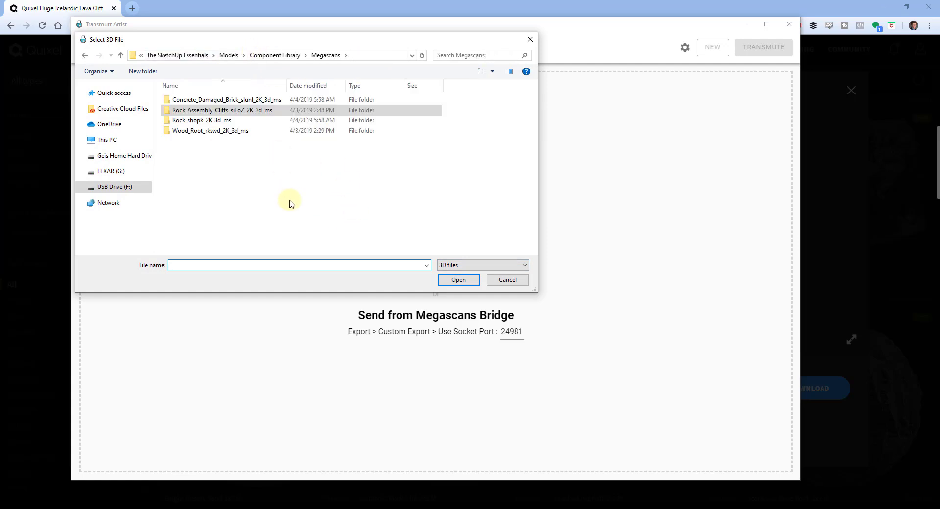
double_click(221, 121)
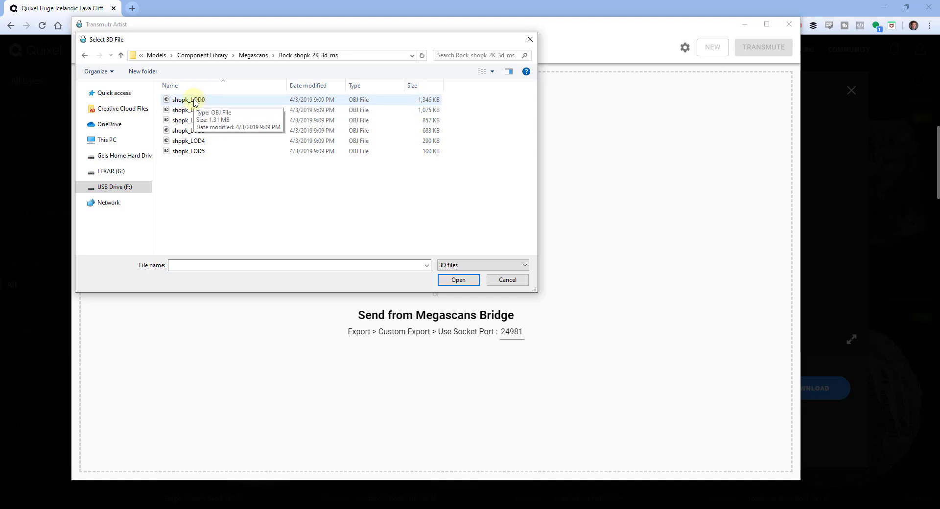
double_click(191, 100)
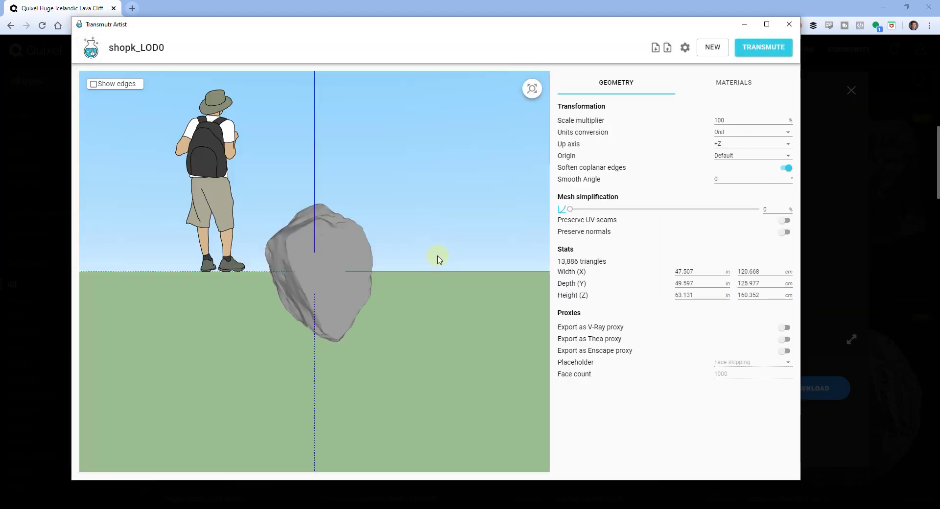
Set the Geometry up axis to +Y so the rock stands upright, then switch to File Explorer
drag(422, 250, 366, 267)
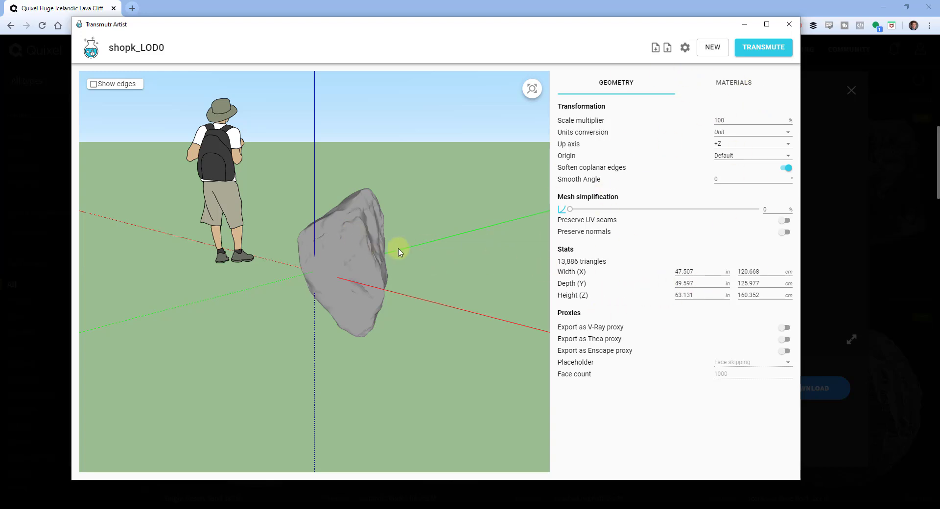
drag(395, 245, 414, 241)
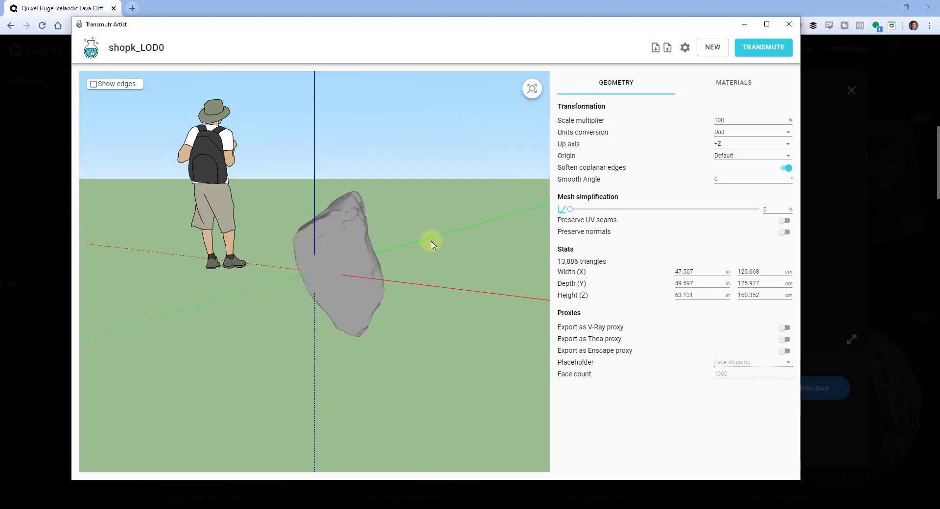
click(736, 145)
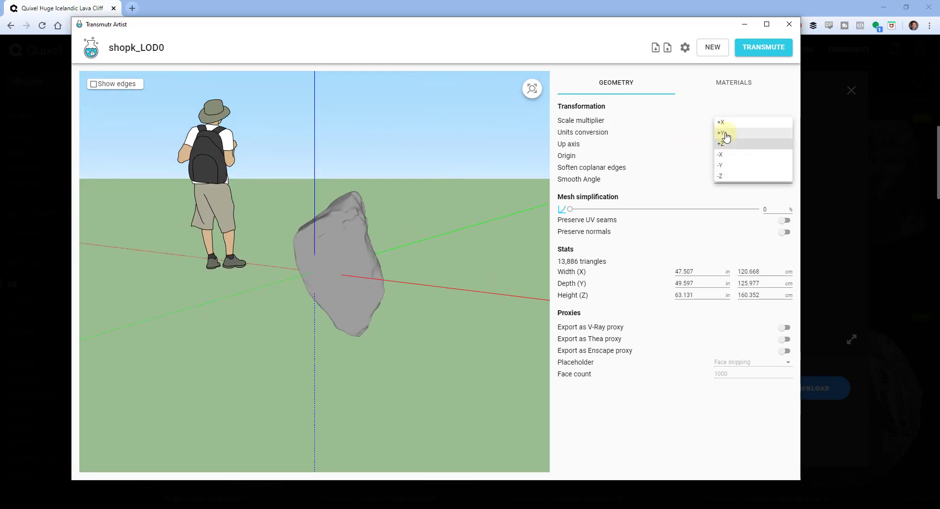
click(726, 136)
drag(436, 203, 411, 200)
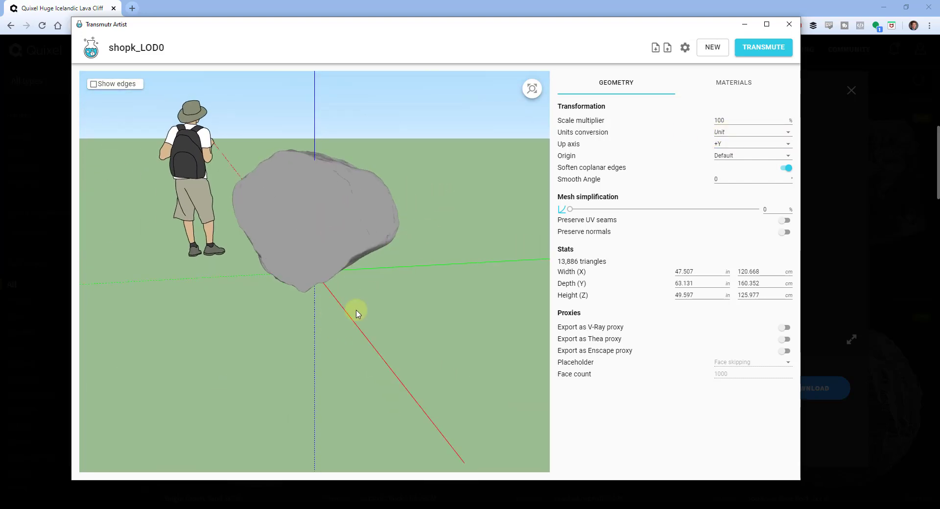
mouse_move(357, 314)
mouse_down()
mouse_move(388, 289)
mouse_move(384, 306)
mouse_move(355, 303)
mouse_up()
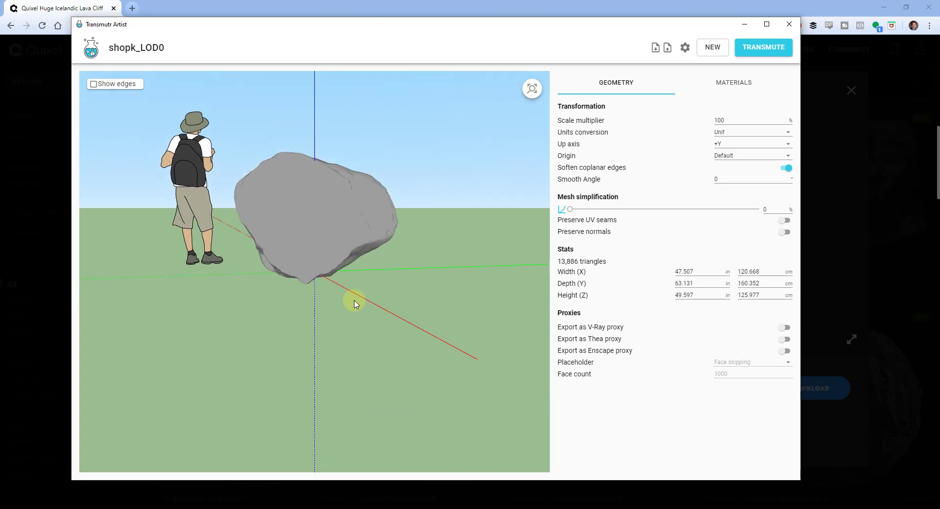
drag(336, 255, 285, 162)
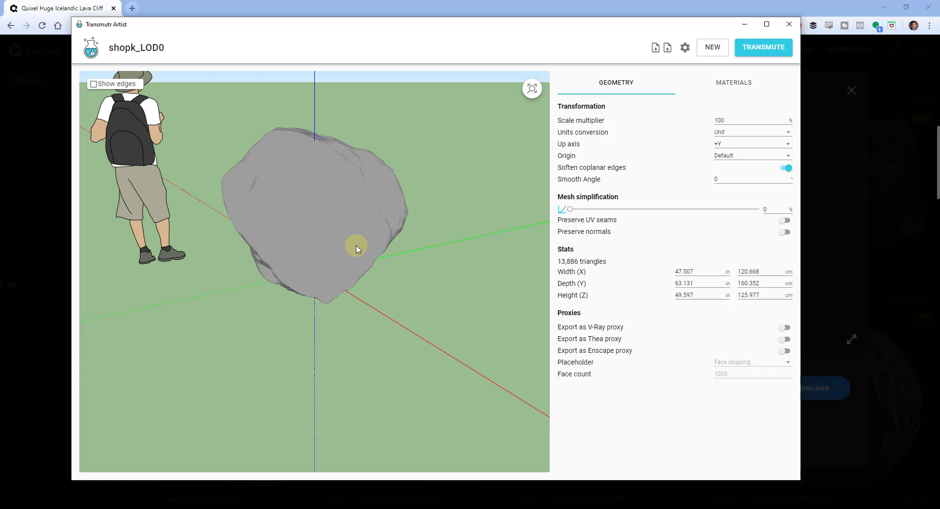
key(alt+Tab)
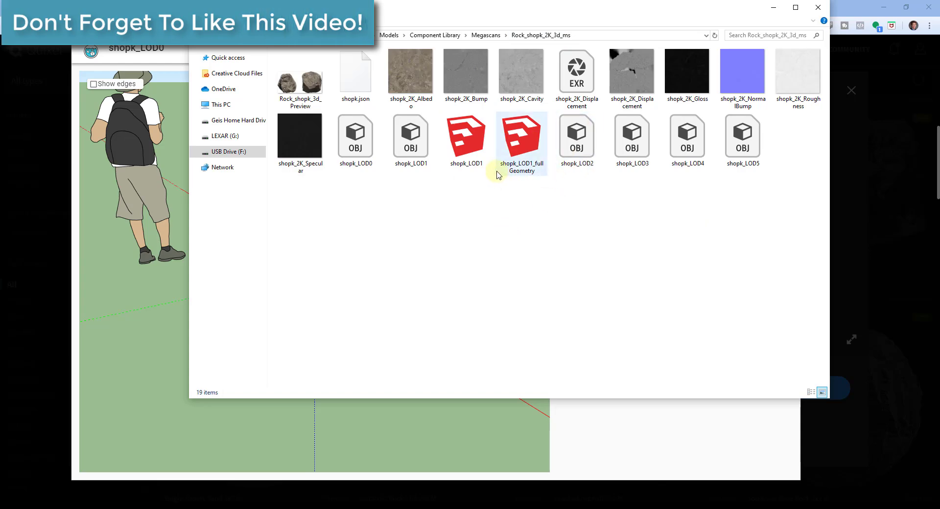
Preview the rock's 2K texture maps in Photos, then close the viewer and minimise the folder
double_click(412, 77)
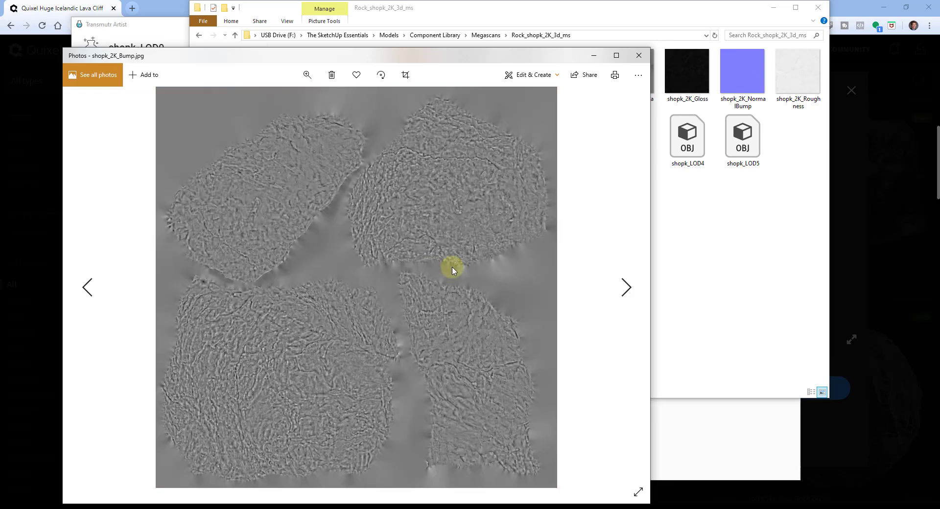
key(Right)
key(Right)
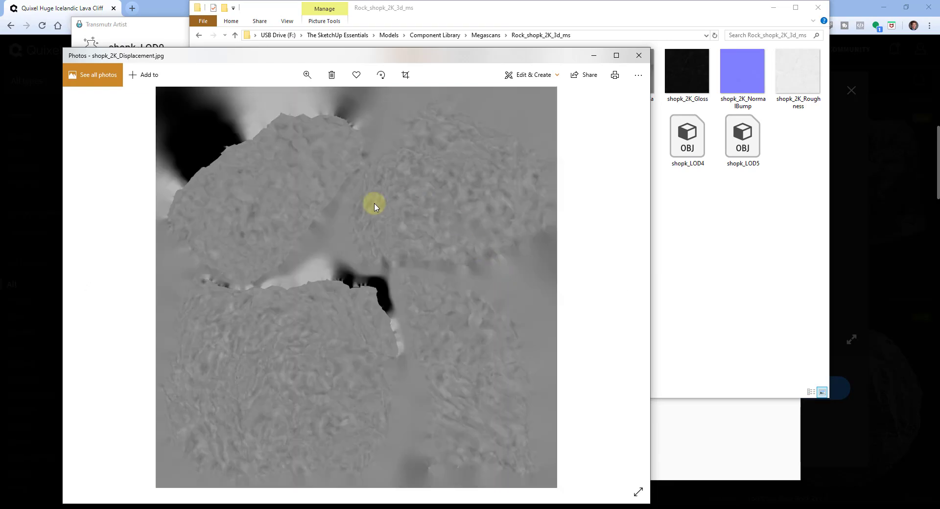
key(Right)
key(Right)
key(Right)
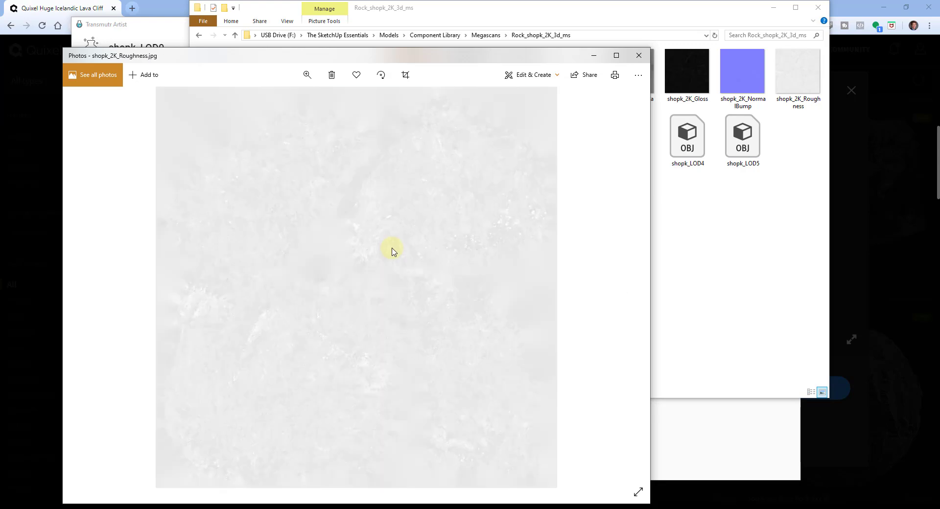
key(Right)
key(Right)
key(Right)
key(Right)
key(Right)
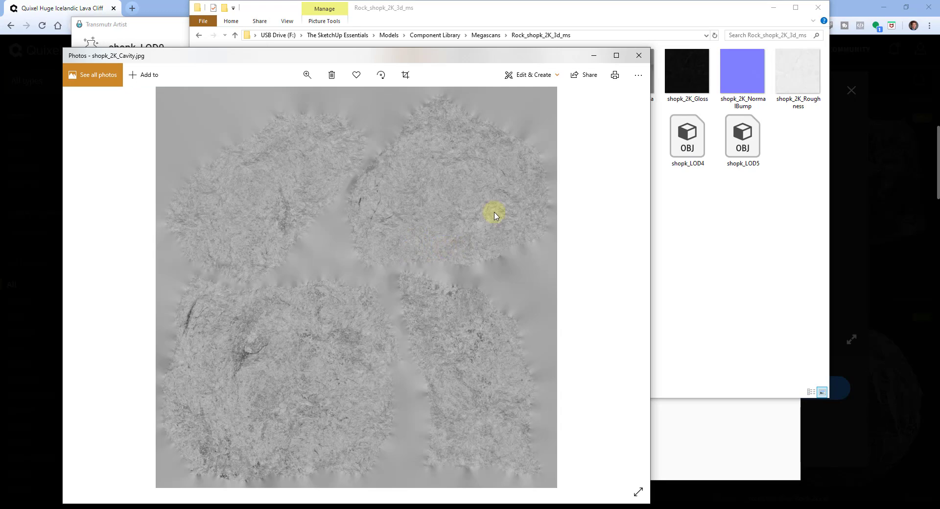
click(639, 55)
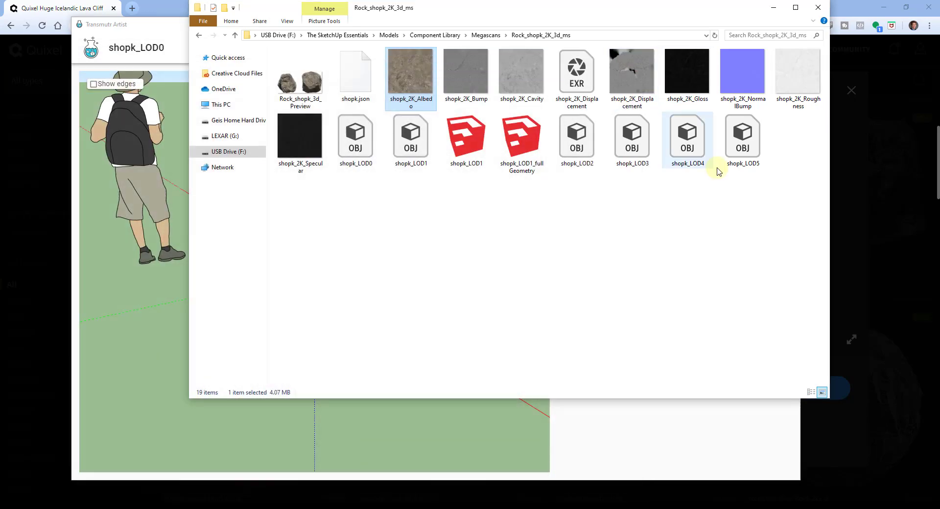
click(772, 10)
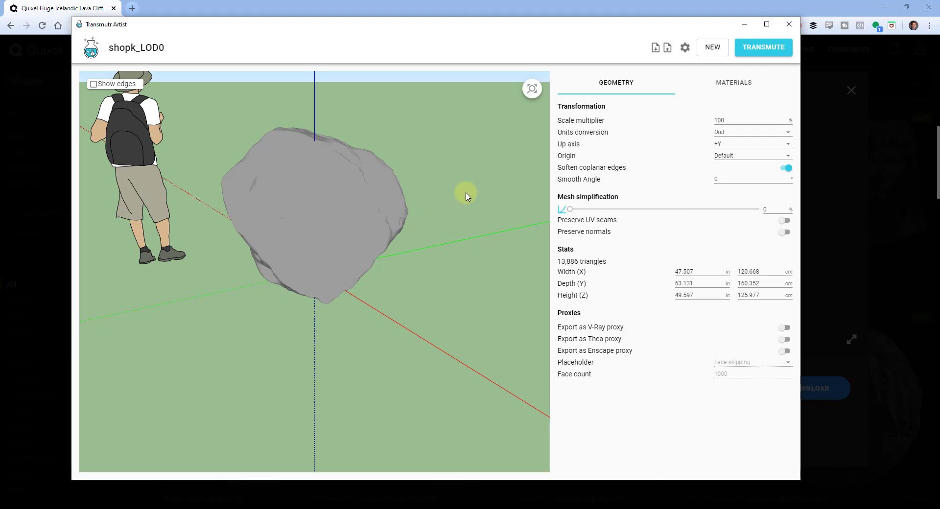
In the MATERIALS tab, expand DefaultMaterial and open the Color/Diffuse bitmap file picker
click(733, 87)
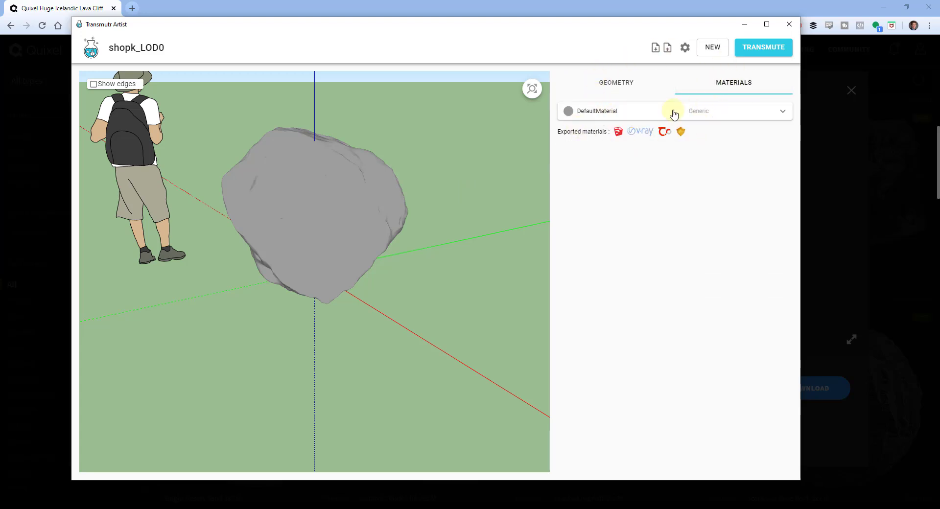
click(616, 113)
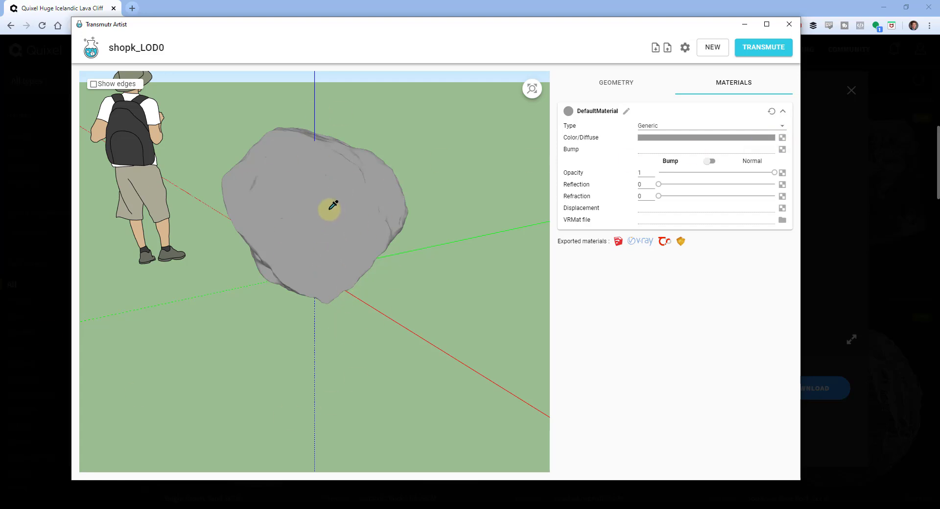
click(782, 138)
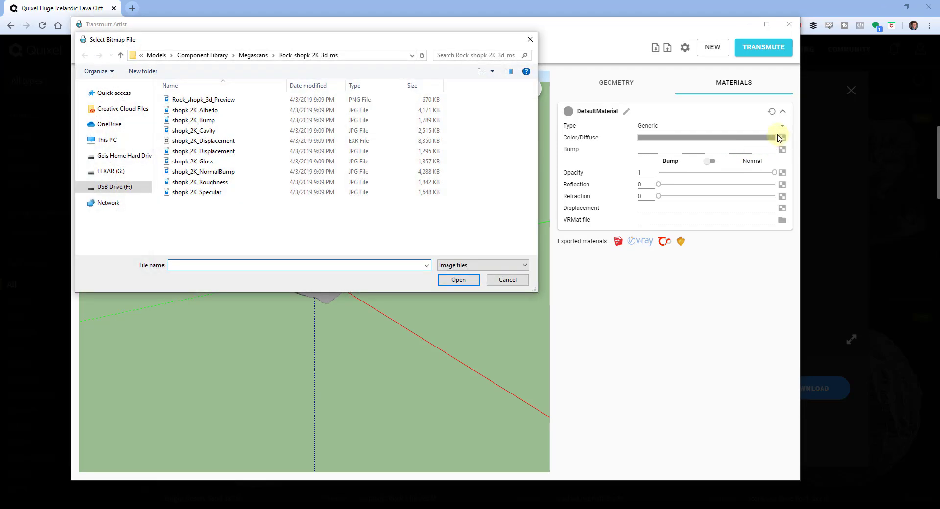
Apply shopk_2K_Albedo.jpg as DefaultMaterial's Color/Diffuse map and inspect the textured rock
double_click(216, 116)
drag(430, 227, 380, 221)
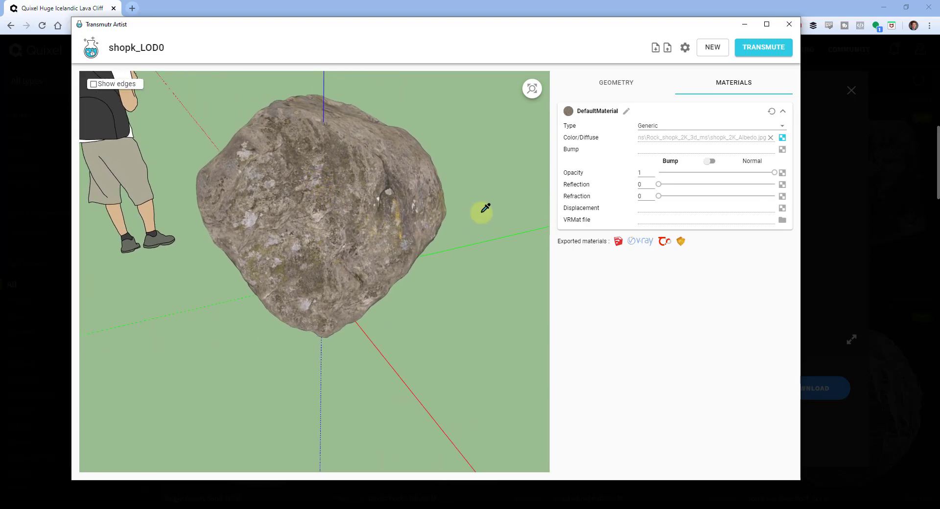
click(770, 55)
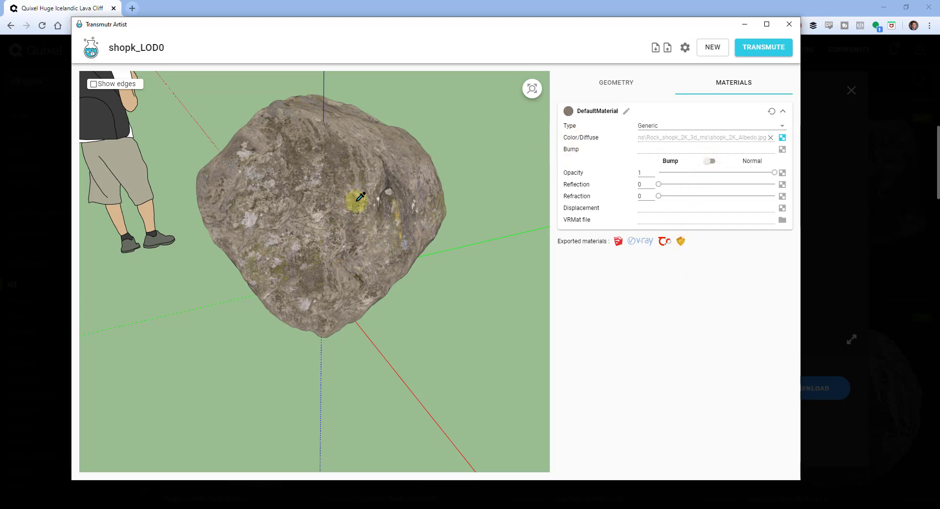
middle_drag(360, 197, 336, 175)
scroll(343, 175, up, 3)
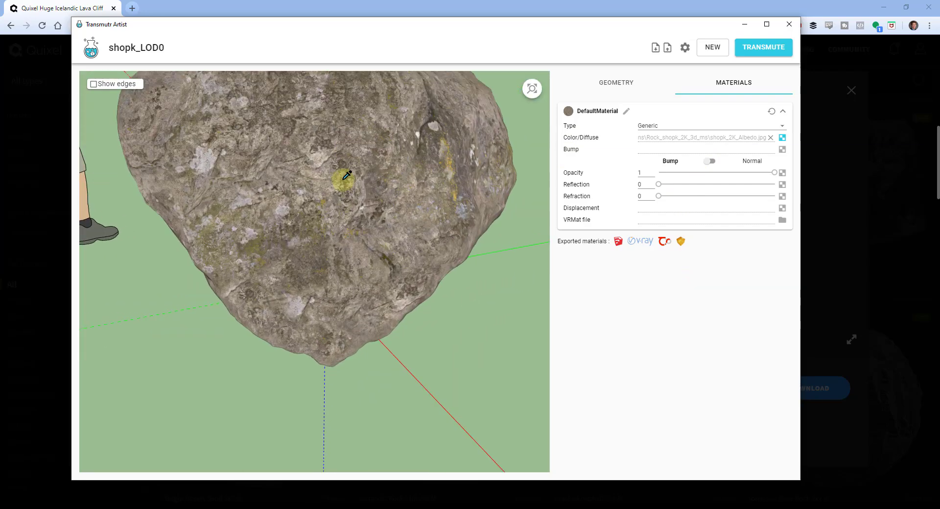
scroll(351, 183, down, 5)
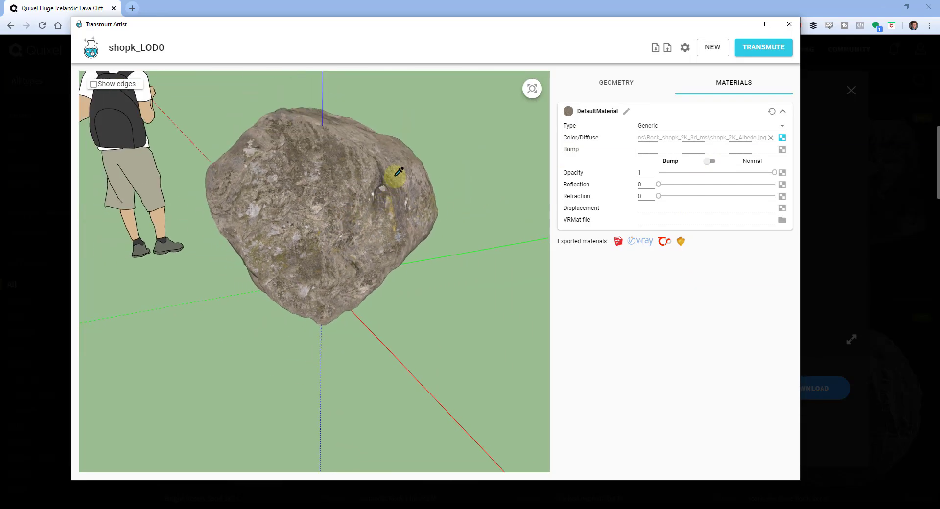
middle_drag(398, 171, 405, 174)
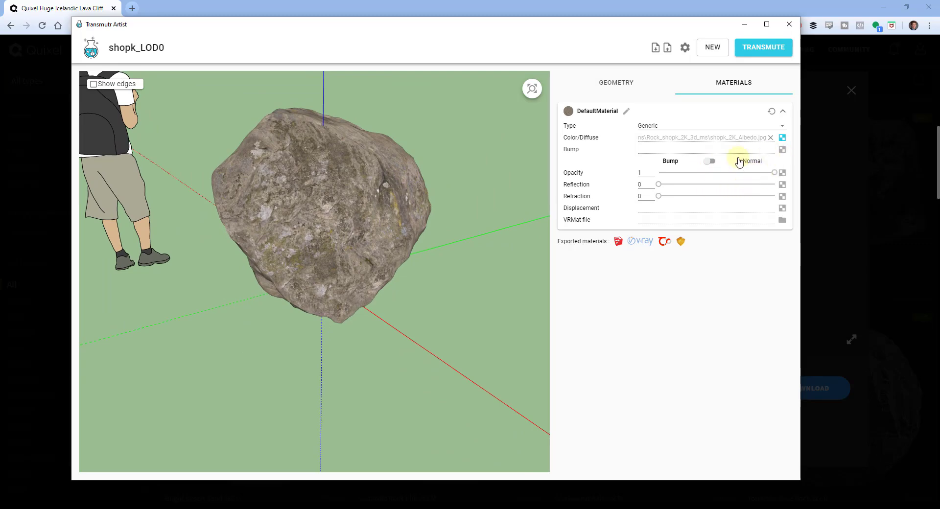
Switch Bump to Normal with shopk_2K_NormalBump, and use shopk_2K_Gloss for Reflection
click(710, 161)
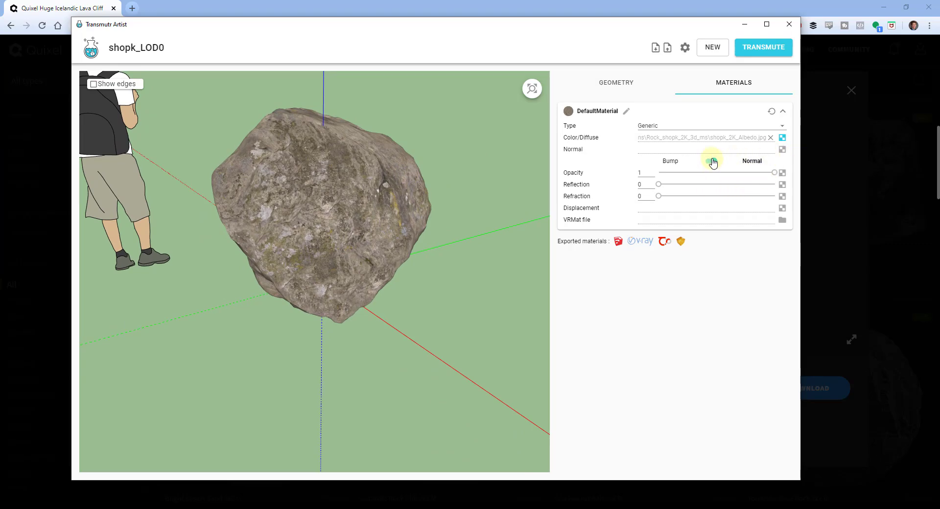
click(782, 150)
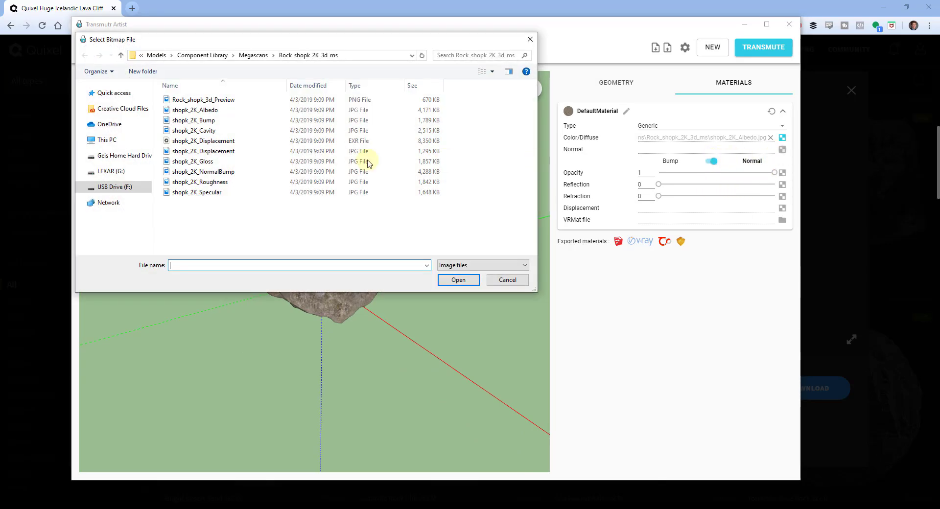
double_click(235, 172)
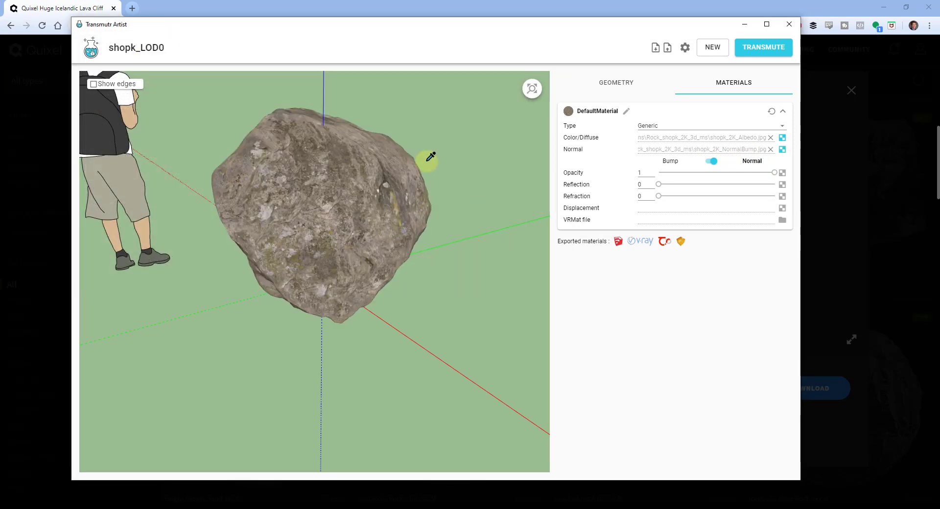
click(782, 185)
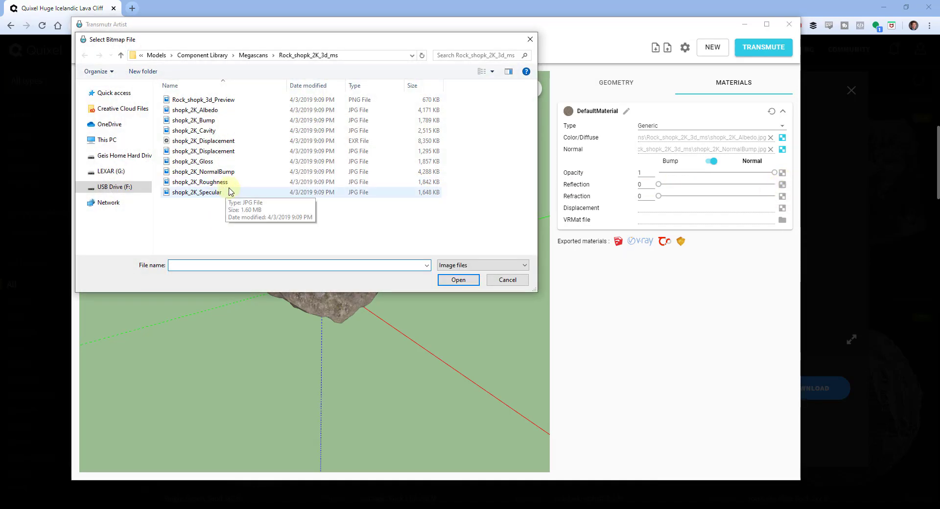
double_click(215, 162)
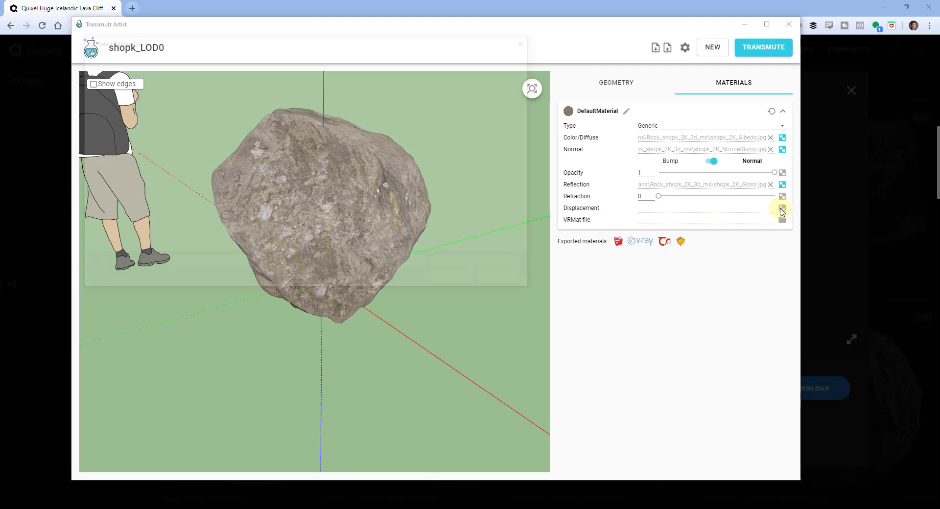
Assign shopk_2K_Displacement.jpg as DefaultMaterial's Displacement map
click(782, 208)
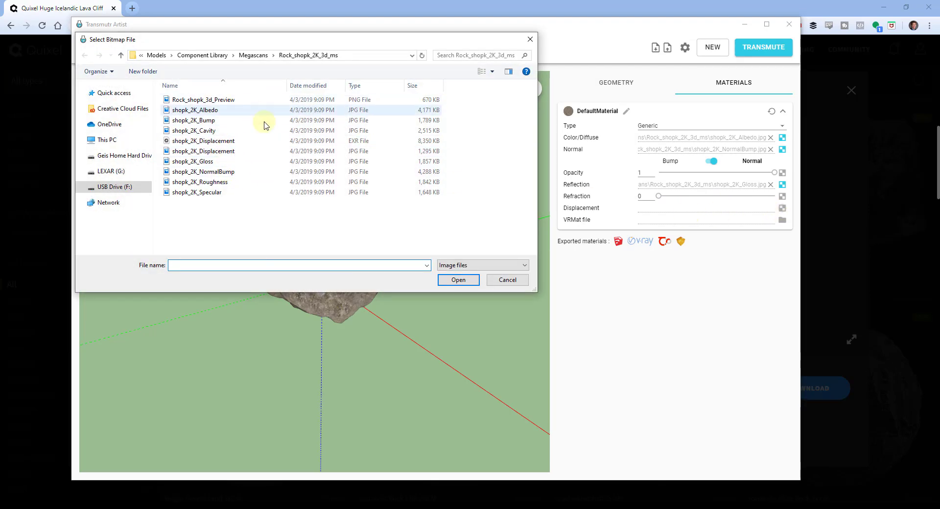
double_click(218, 151)
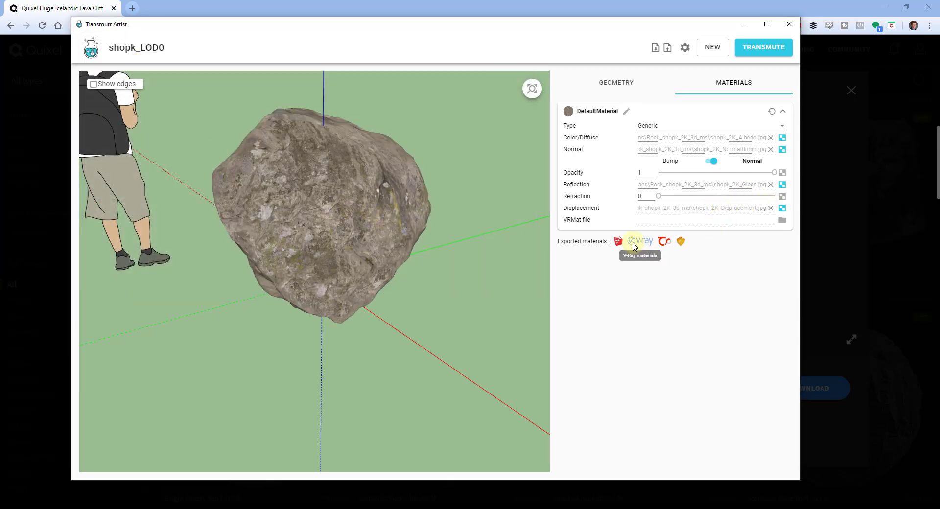
scroll(315, 180, up, 8)
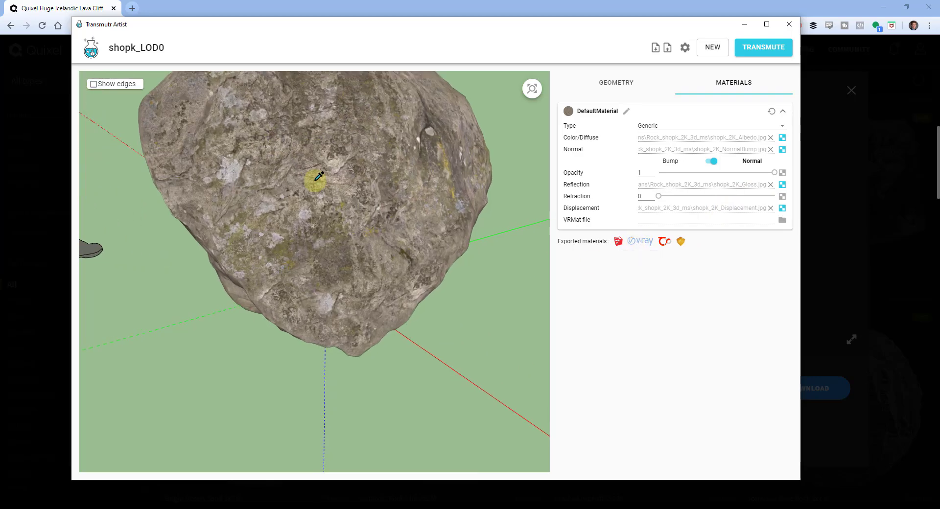
scroll(319, 182, down, 10)
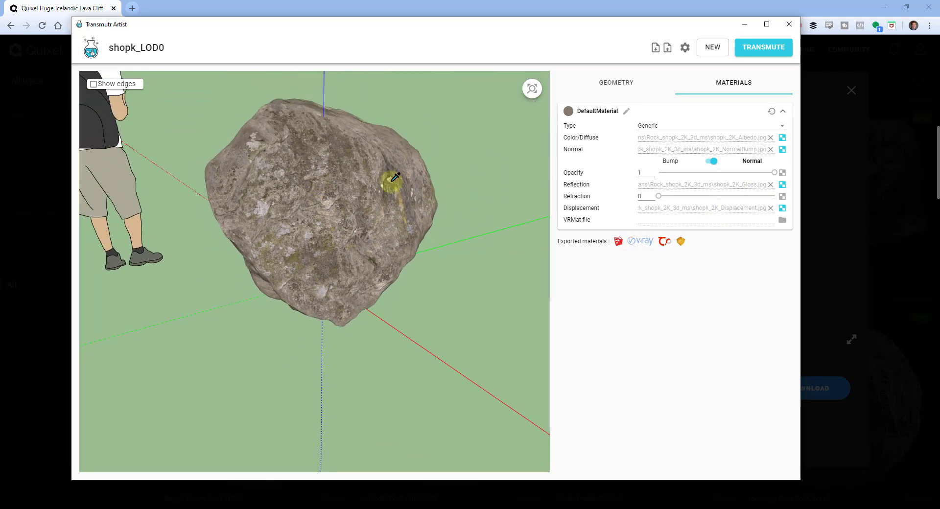
scroll(386, 177, up, 3)
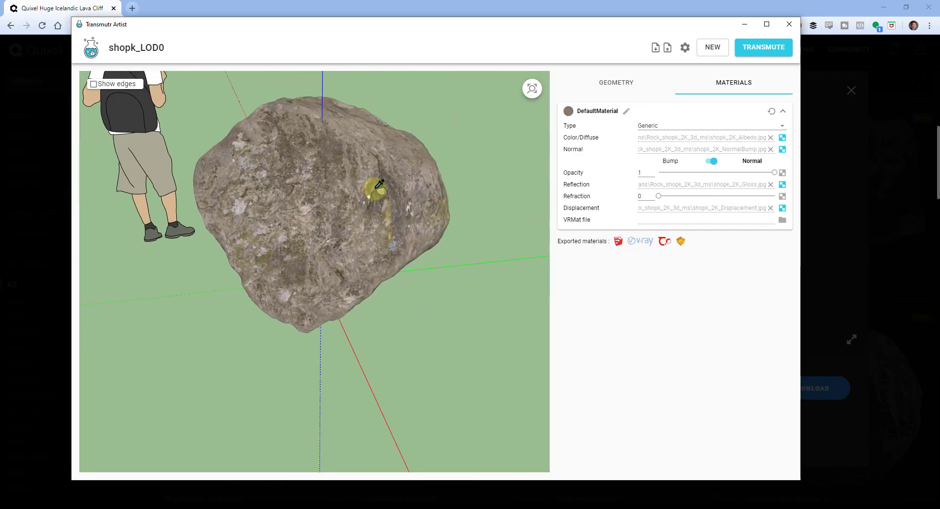
Show the rock's Geometry settings again: 0% mesh simplification, 13,886 triangles
click(616, 87)
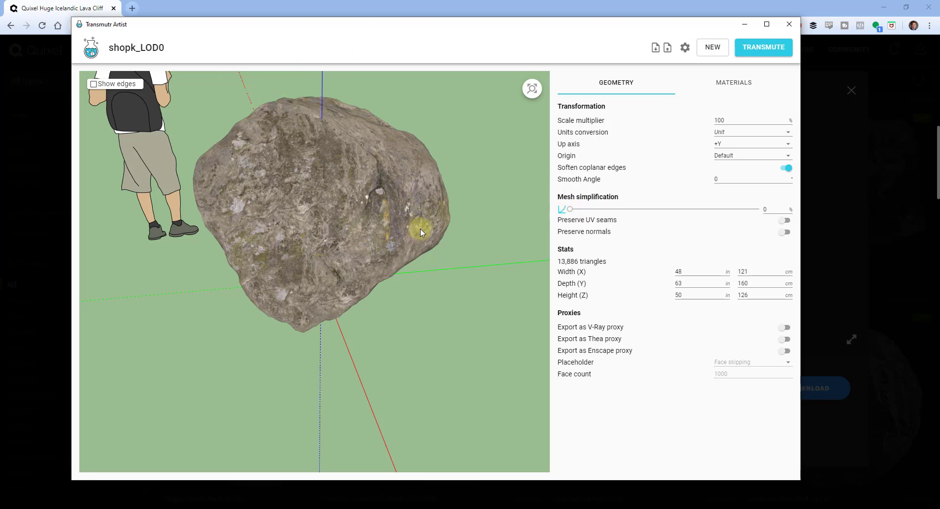
mouse_move(360, 159)
mouse_down()
mouse_move(352, 143)
mouse_move(361, 150)
mouse_up()
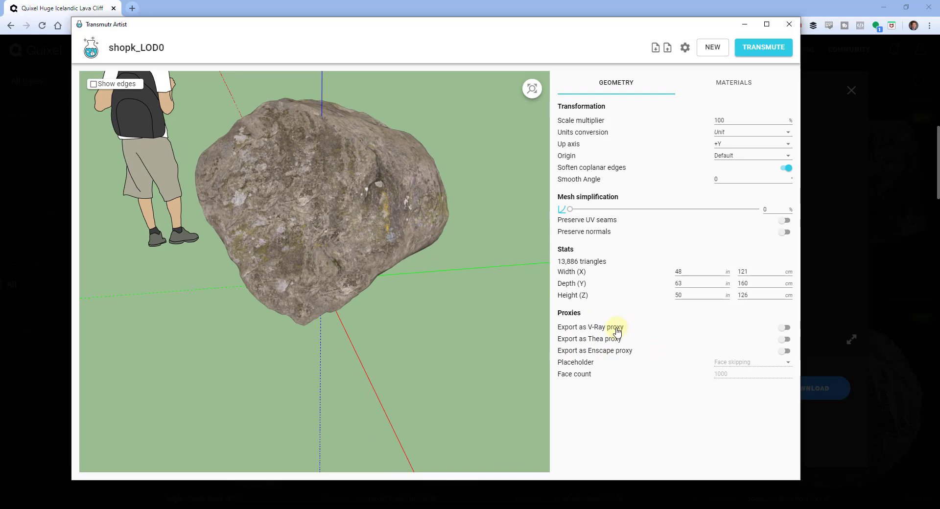
click(105, 88)
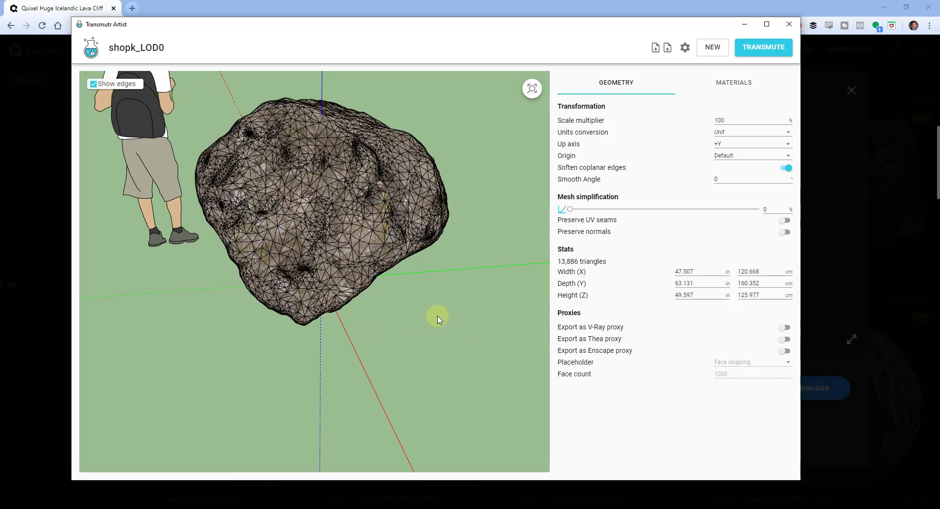
drag(438, 317, 426, 197)
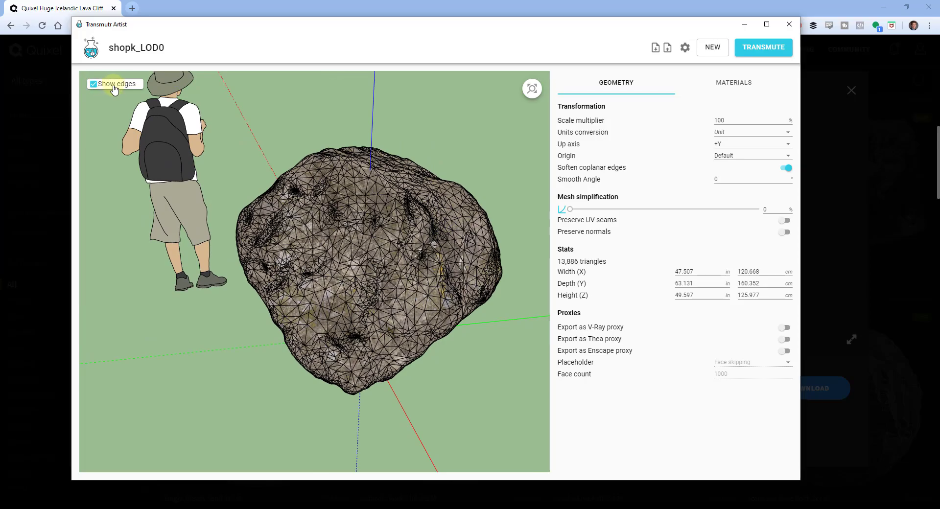
drag(361, 228, 399, 256)
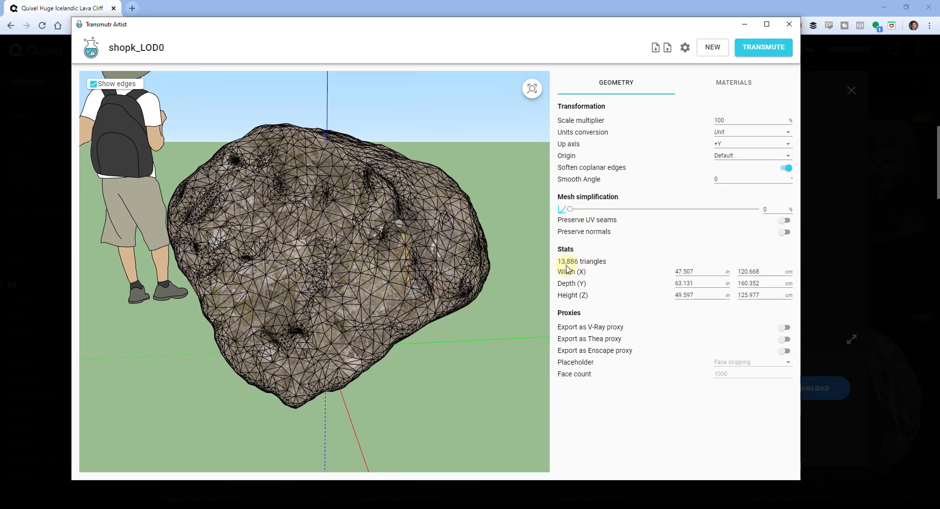
drag(560, 261, 606, 263)
click(607, 265)
Try mesh simplification values down to 99% (120 triangles), then settle at 61.49% (5,348 triangles)
drag(602, 213, 702, 209)
drag(346, 267, 288, 226)
scroll(333, 242, up, 5)
scroll(341, 250, down, 4)
scroll(308, 248, down, 3)
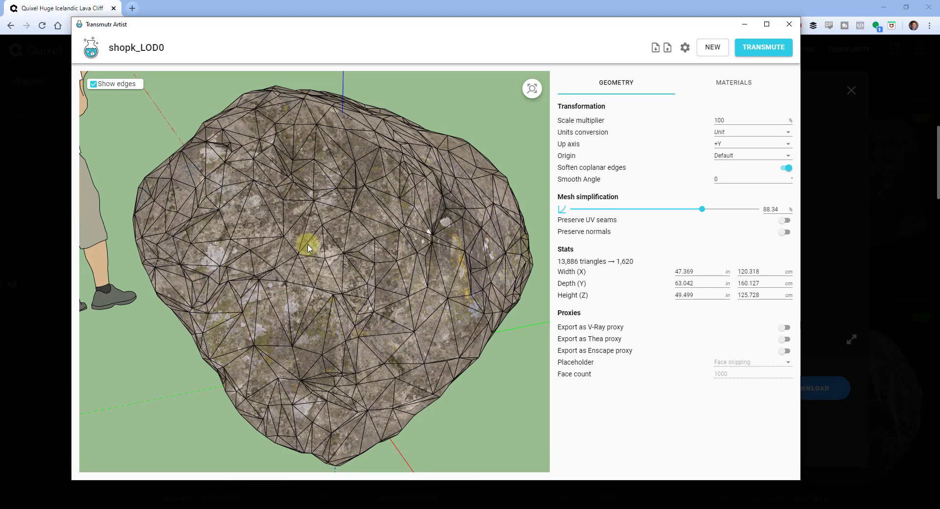
scroll(308, 248, down, 3)
drag(704, 210, 753, 210)
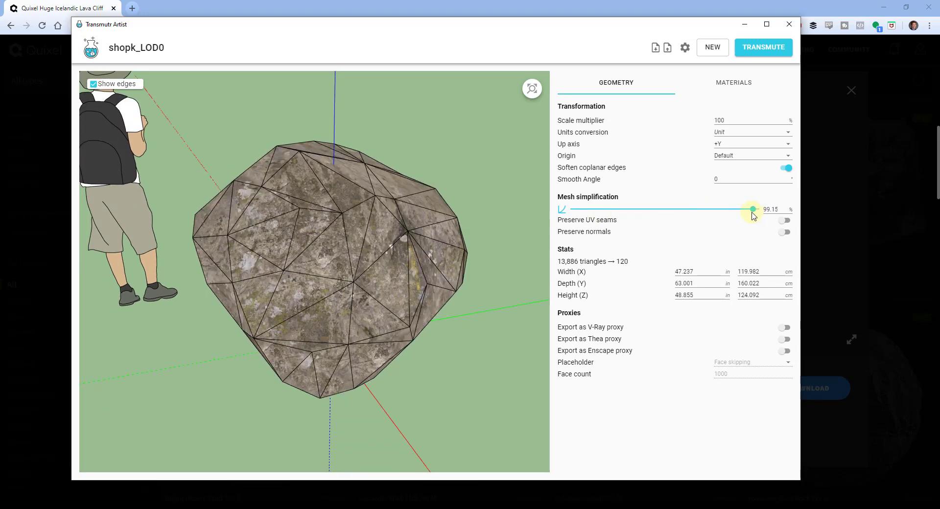
mouse_move(256, 273)
mouse_down()
mouse_move(356, 240)
mouse_move(466, 246)
mouse_move(280, 296)
mouse_move(244, 281)
mouse_move(264, 274)
mouse_up()
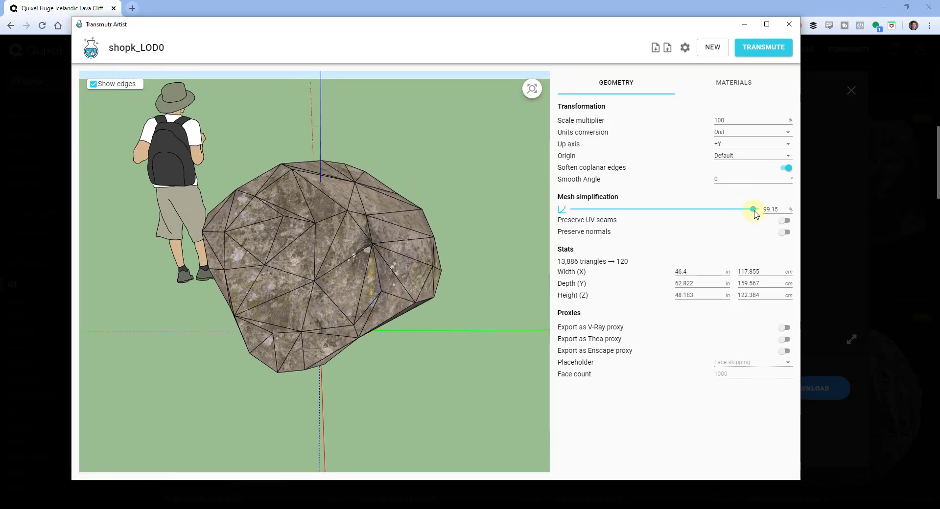
drag(732, 210, 638, 214)
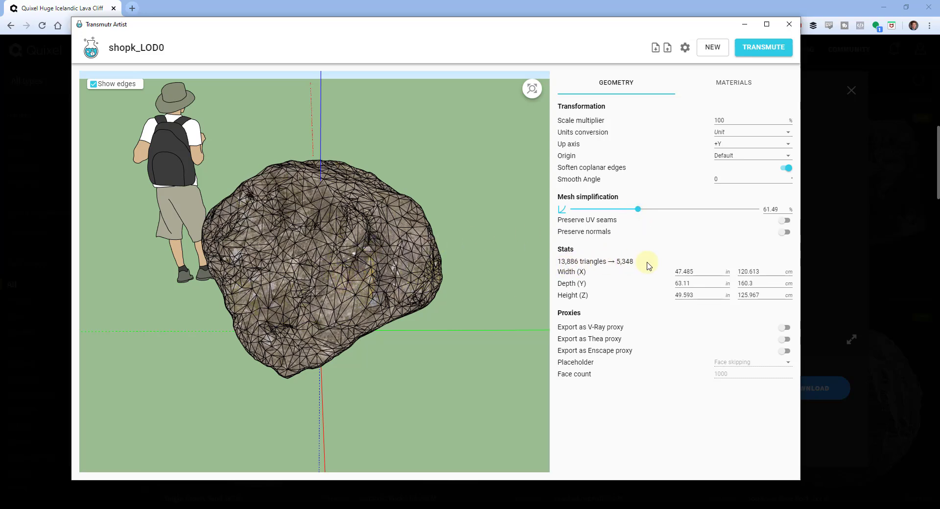
Turn off Show edges and transmute the rock, saving it as shopk_LOD0_fullGeometry
click(94, 85)
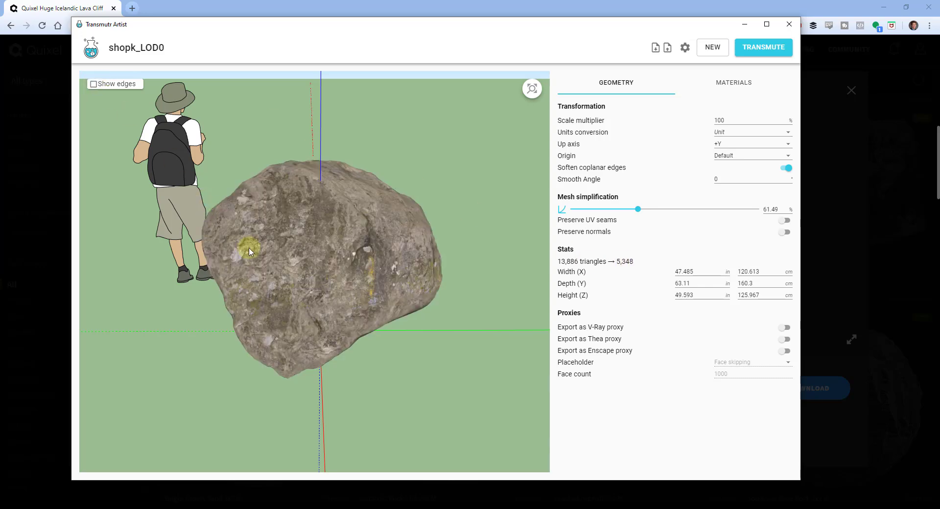
scroll(274, 274, up, 5)
drag(330, 262, 385, 255)
scroll(296, 263, down, 5)
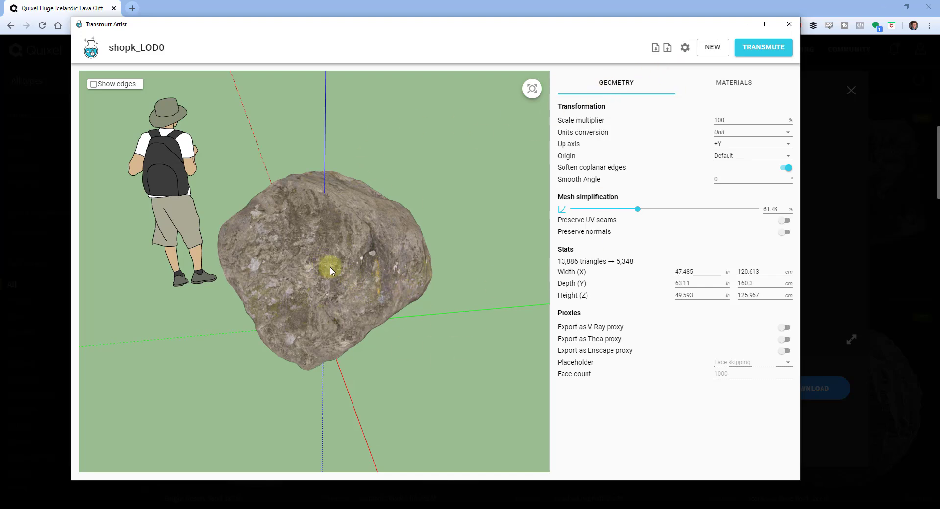
click(766, 51)
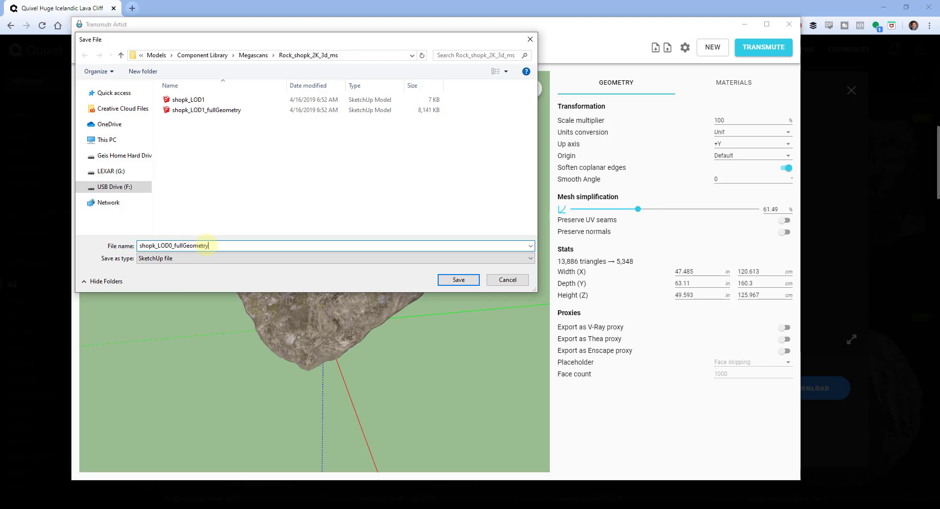
key(Return)
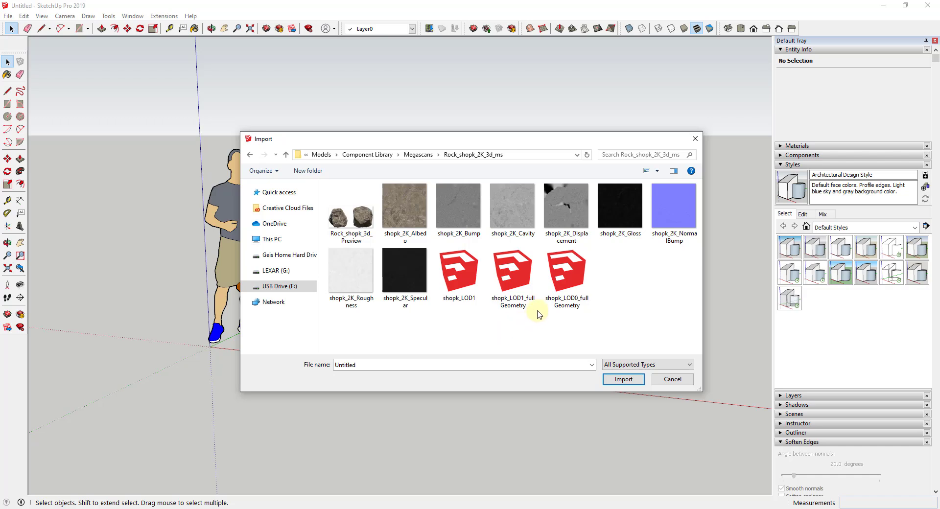
Import shopk_LOD0_fullGeometry and place the rock beside the figure
click(573, 283)
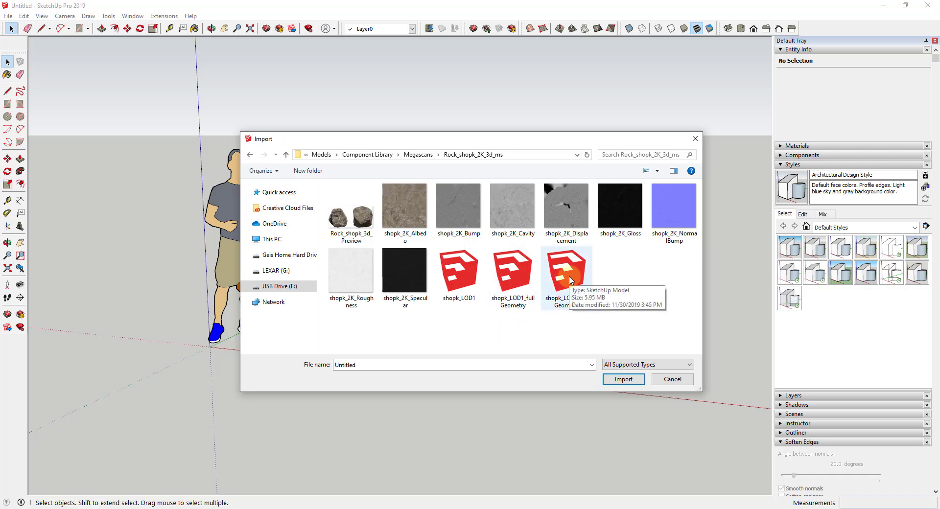
double_click(572, 283)
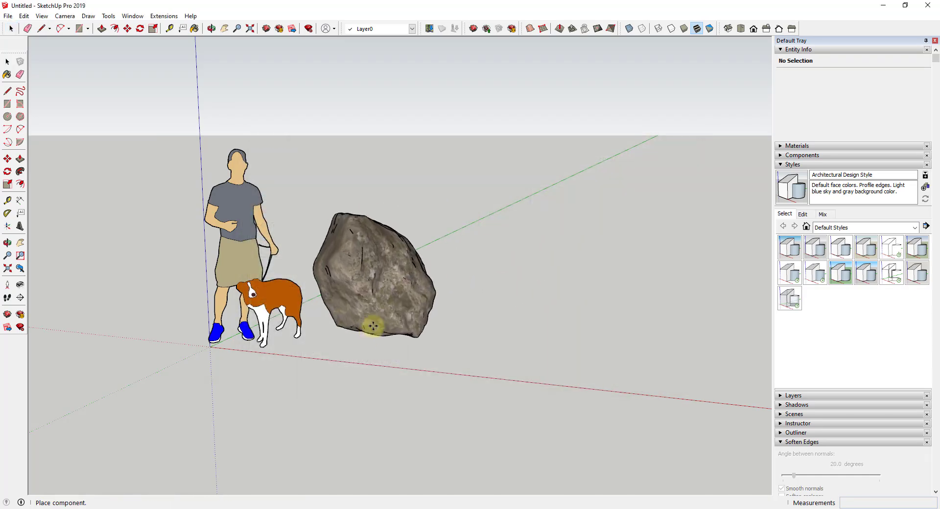
click(495, 343)
scroll(521, 296, up, 5)
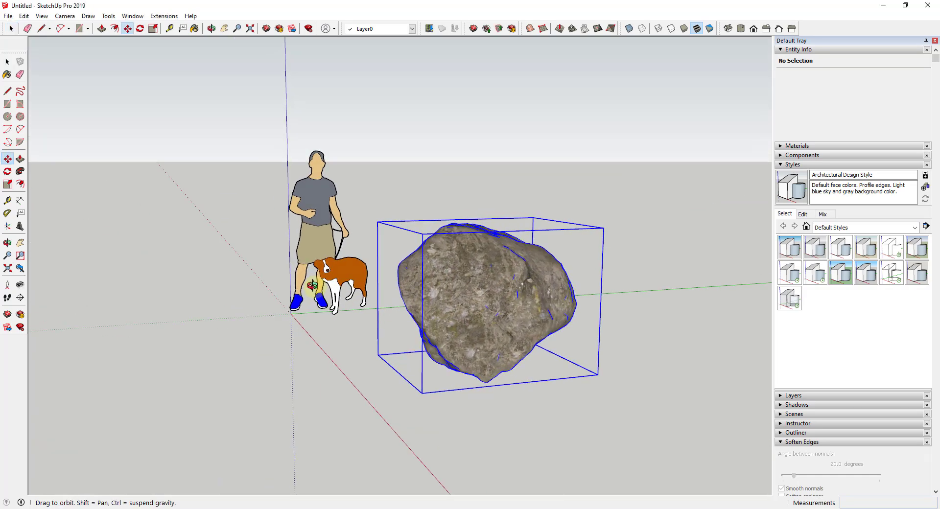
scroll(527, 279, up, 2)
scroll(504, 294, down, 5)
middle_drag(497, 295, 682, 319)
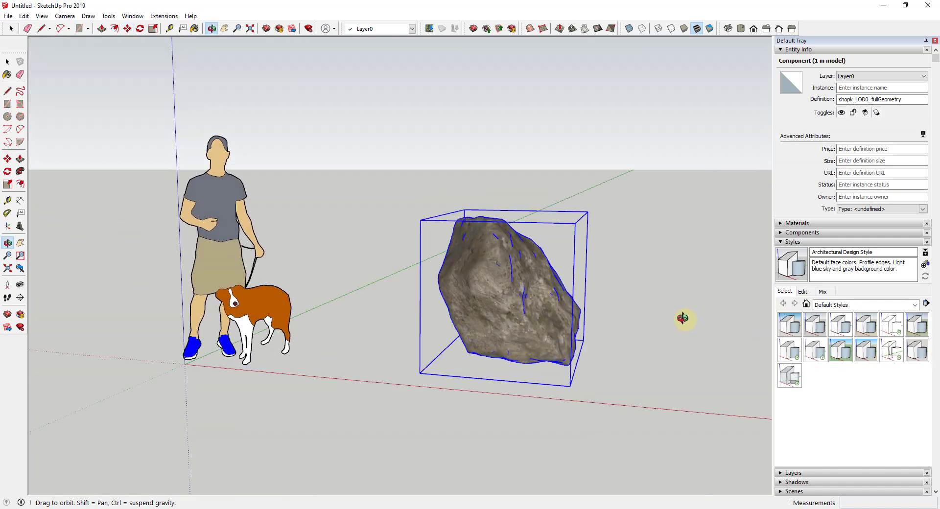
scroll(519, 310, up, 3)
scroll(518, 309, up, 2)
scroll(506, 300, down, 2)
middle_drag(520, 309, 415, 317)
scroll(528, 377, down, 3)
scroll(553, 348, up, 2)
scroll(543, 343, up, 2)
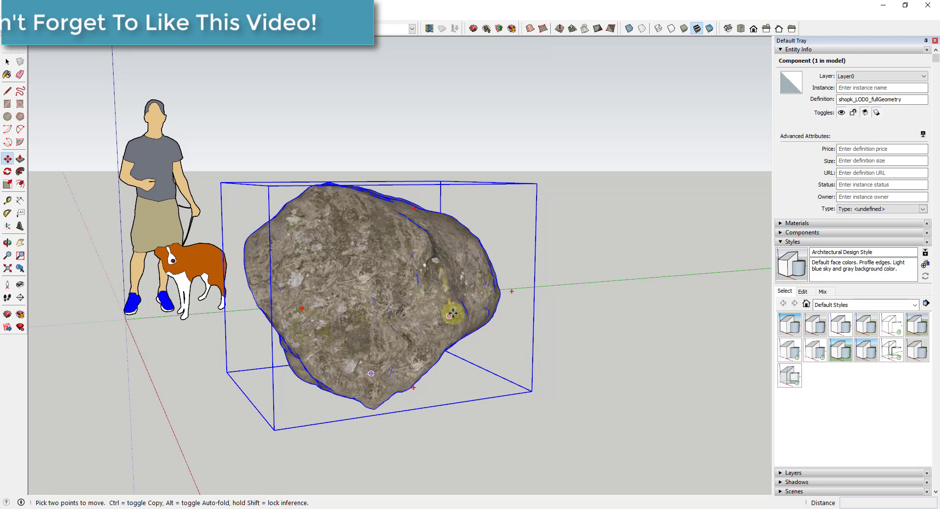
scroll(443, 343, down, 3)
scroll(479, 251, up, 2)
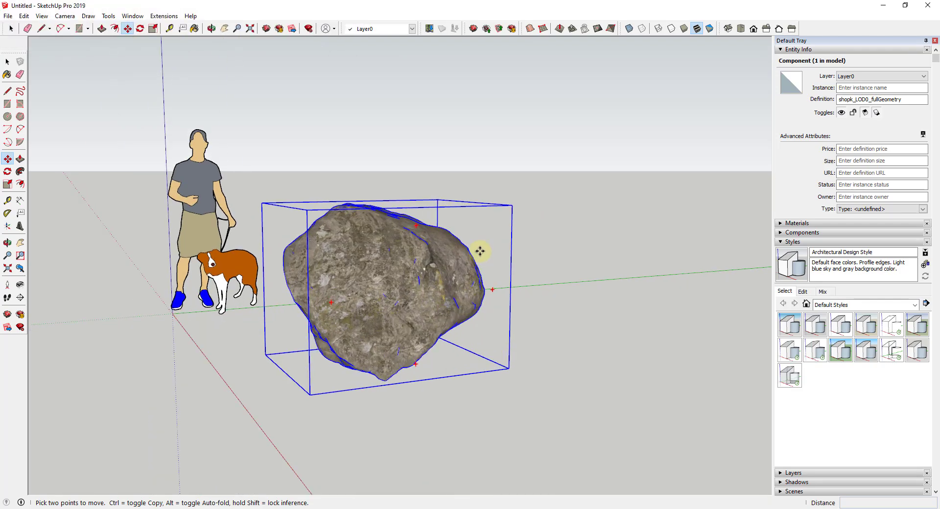
scroll(399, 257, down, 3)
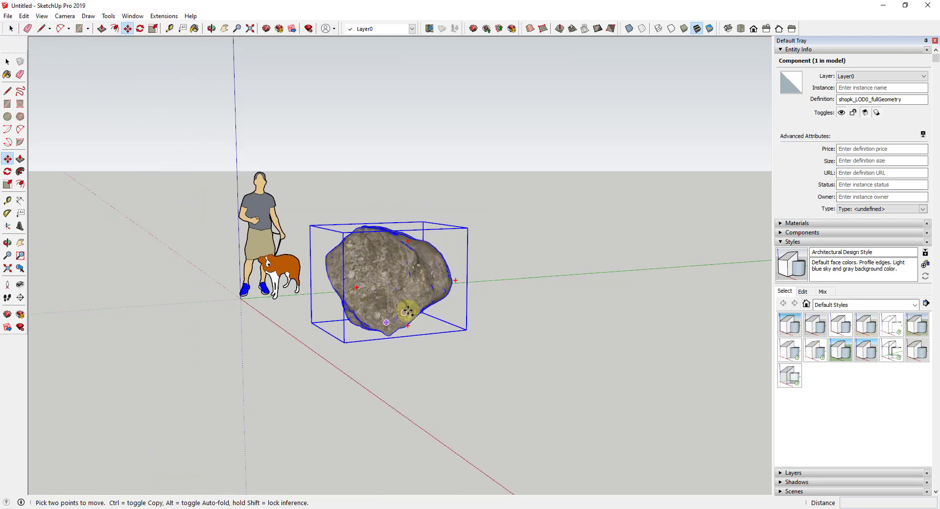
Copy the rock to the right, rotate the copy, scale it to 0.67 and lift it slightly
click(403, 313)
key(ctrl)
click(566, 309)
key(q)
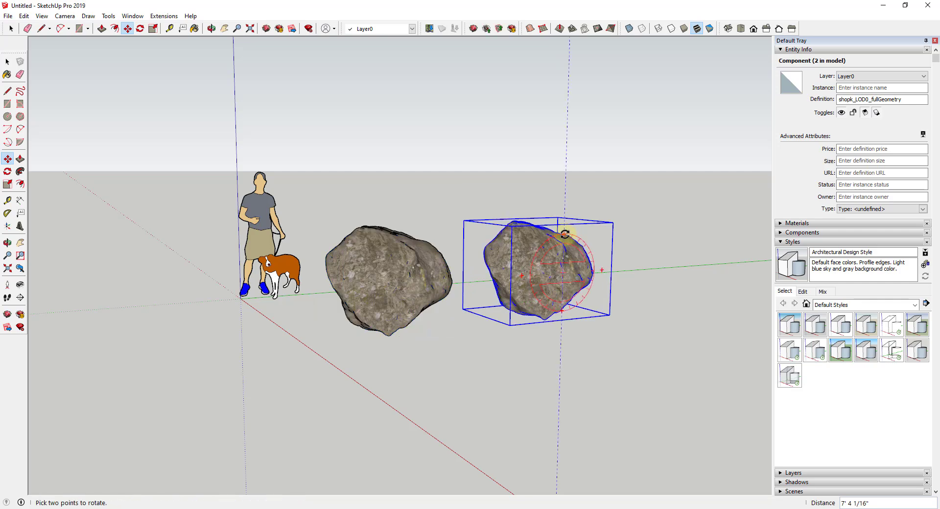
click(553, 235)
key(s)
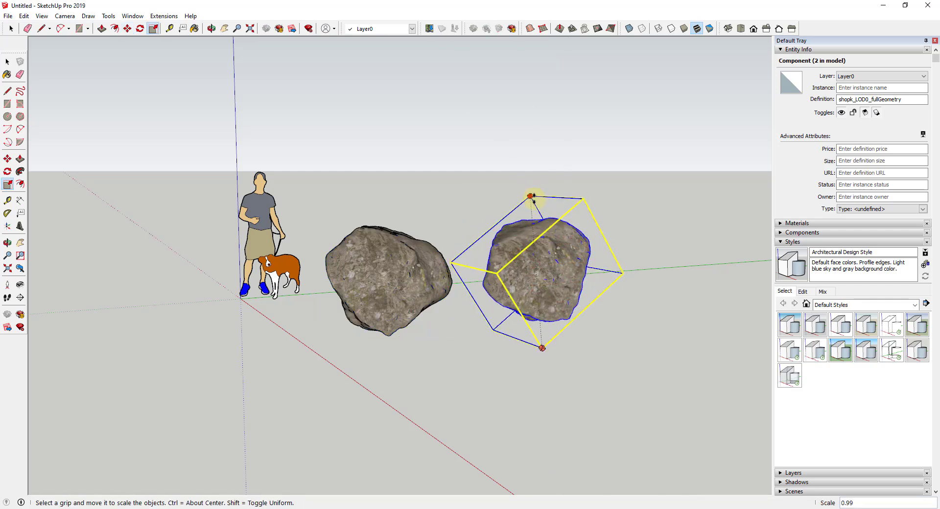
drag(531, 199, 534, 240)
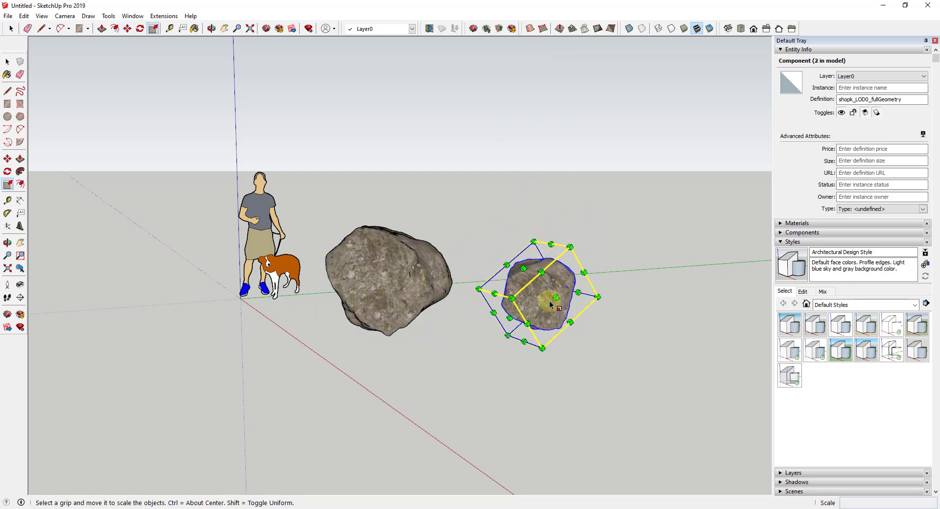
key(space)
middle_drag(653, 298, 541, 304)
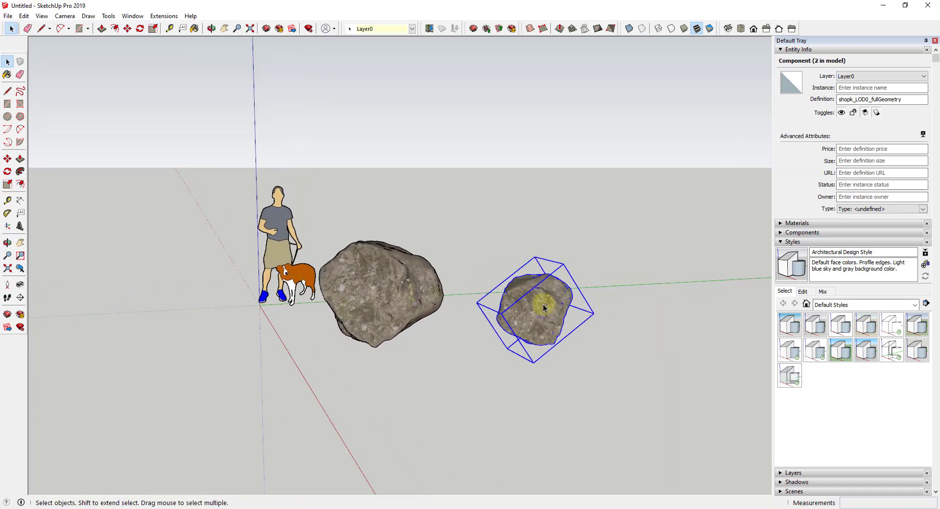
key(m)
drag(547, 336, 546, 304)
key(space)
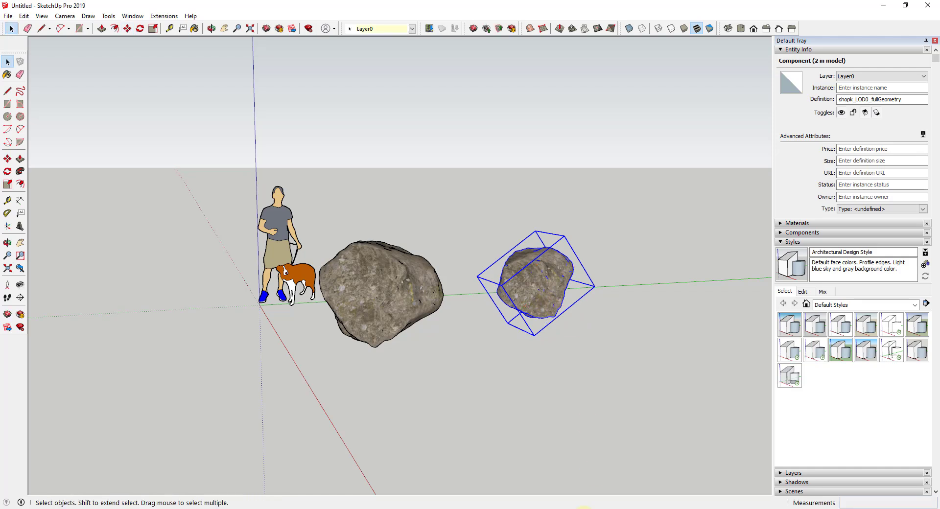
click(665, 506)
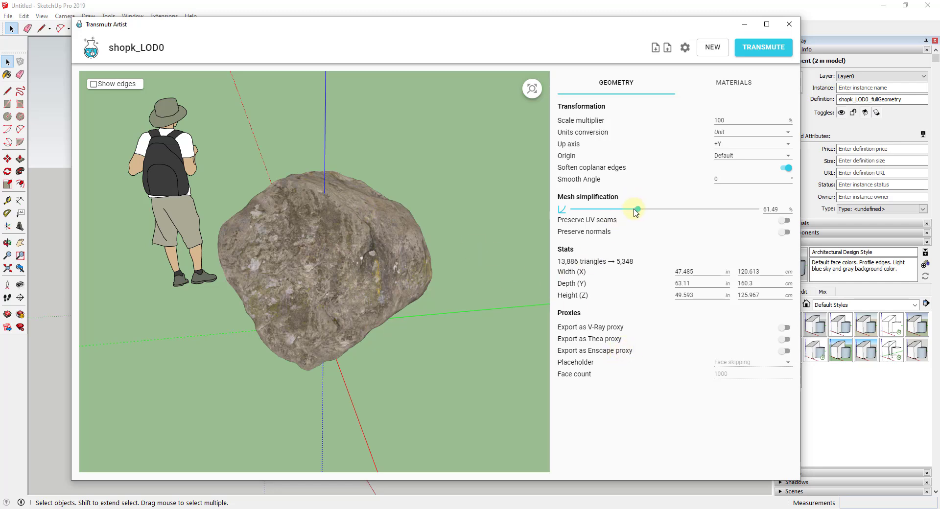
Reset mesh simplification to 0% and enable Enscape proxy export with the Face skipping placeholder
click(567, 212)
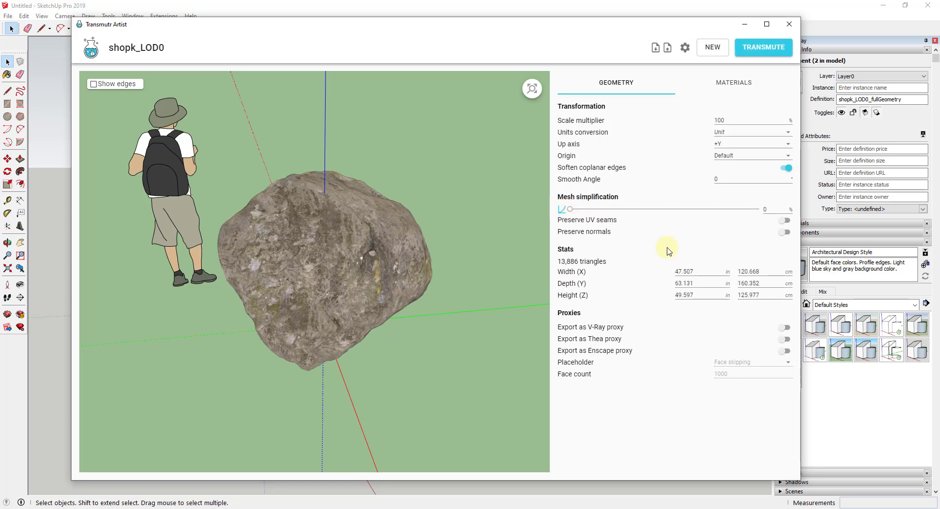
click(607, 353)
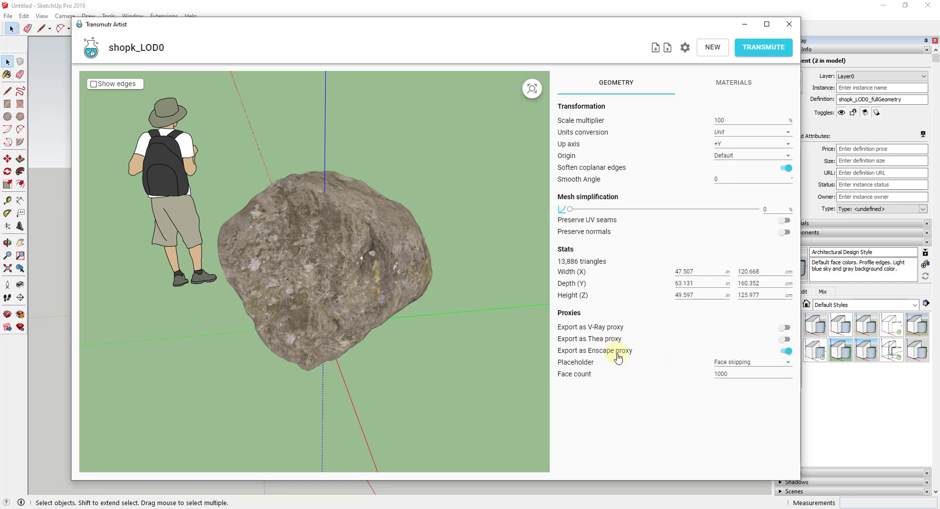
click(741, 365)
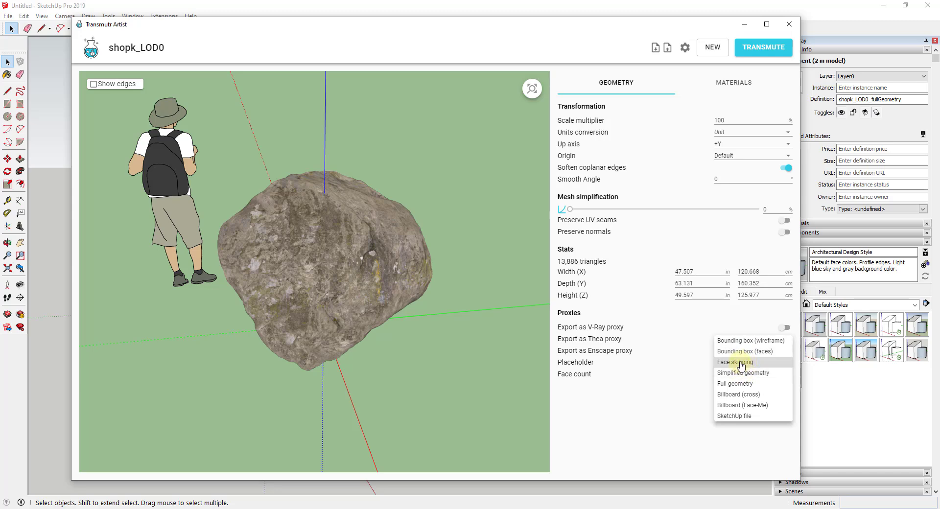
click(741, 362)
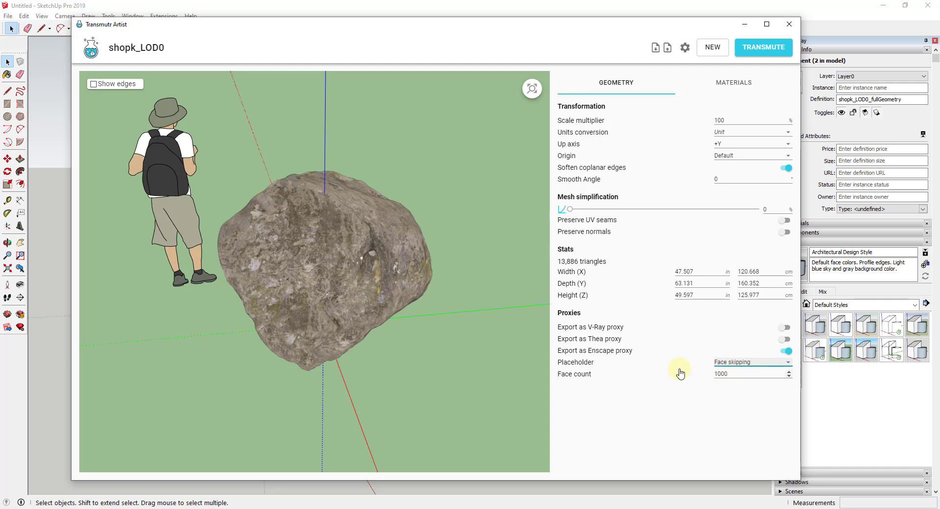
Transmute the rock, naming the output file shopk_LOD0_Enscape
click(753, 49)
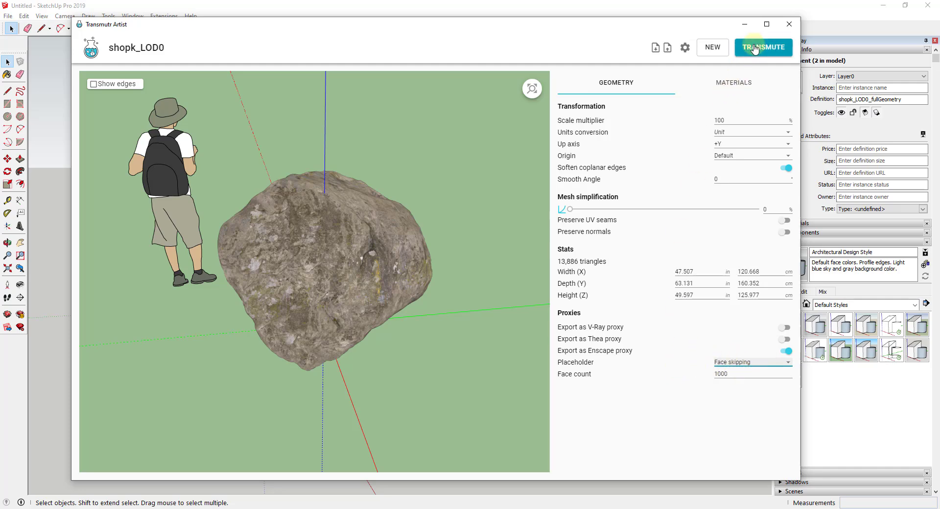
click(203, 245)
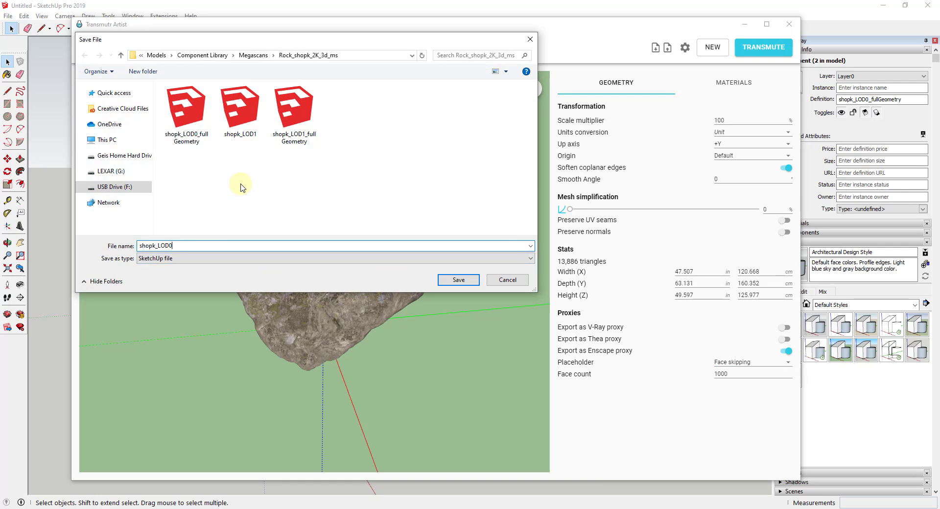
text(_)
text(End)
Save the shopk_LOD0_Enscape proxy files, then switch back to the SketchUp model
key(Return)
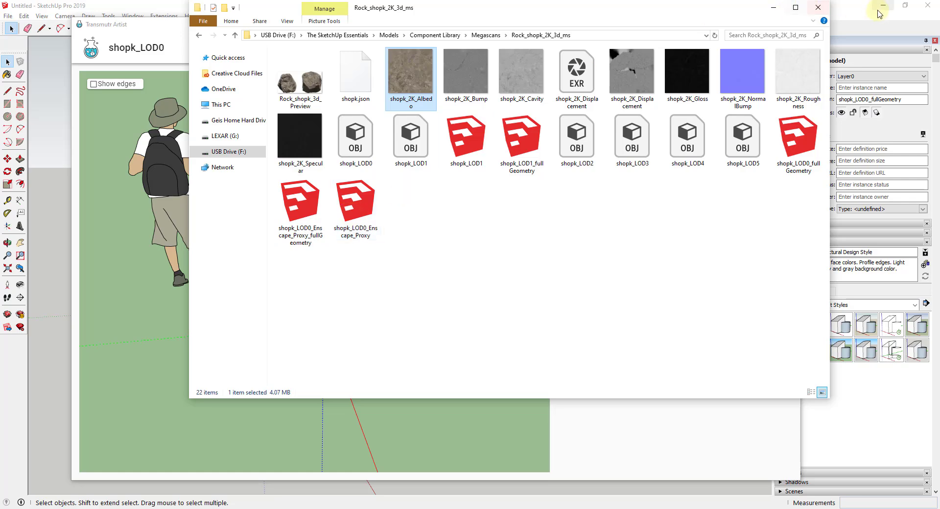
click(848, 10)
Import the shopk_LOD0_Enscape_Proxy file and place it to the right of the other rocks
click(8, 15)
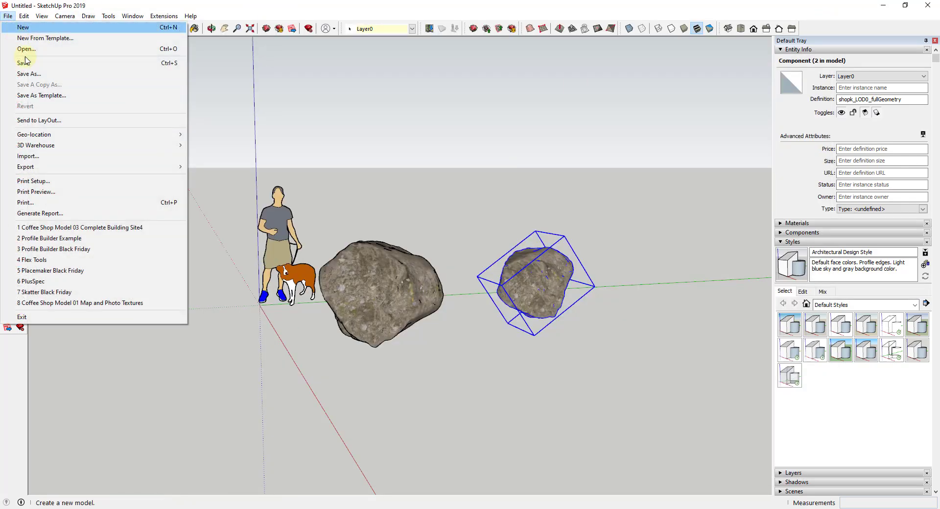
click(42, 157)
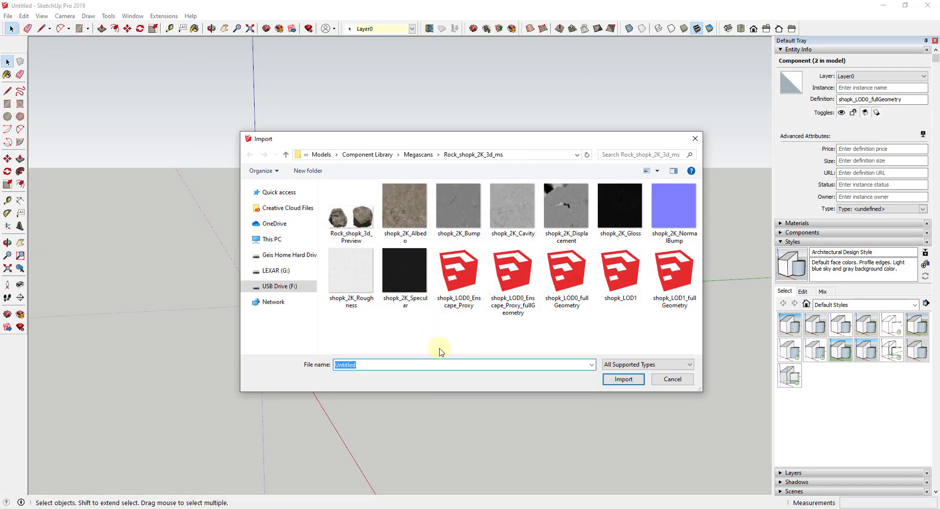
double_click(515, 273)
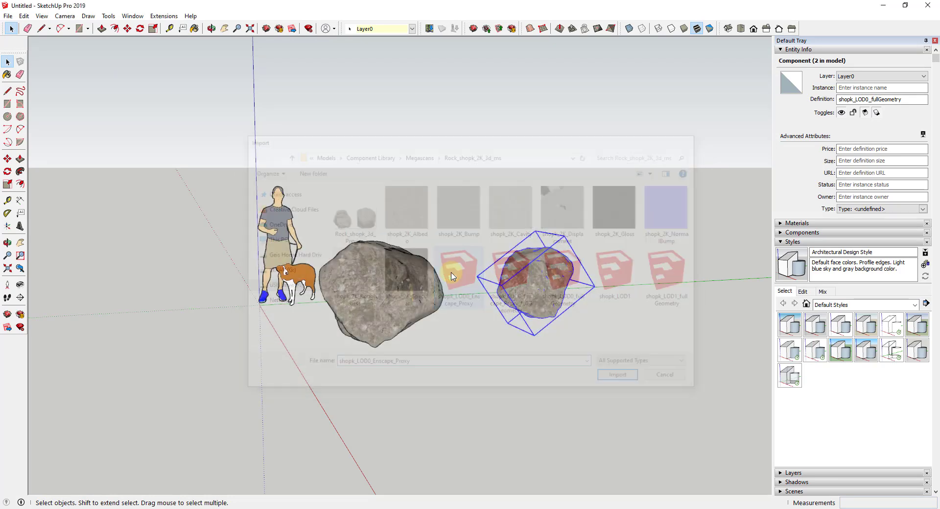
key(o)
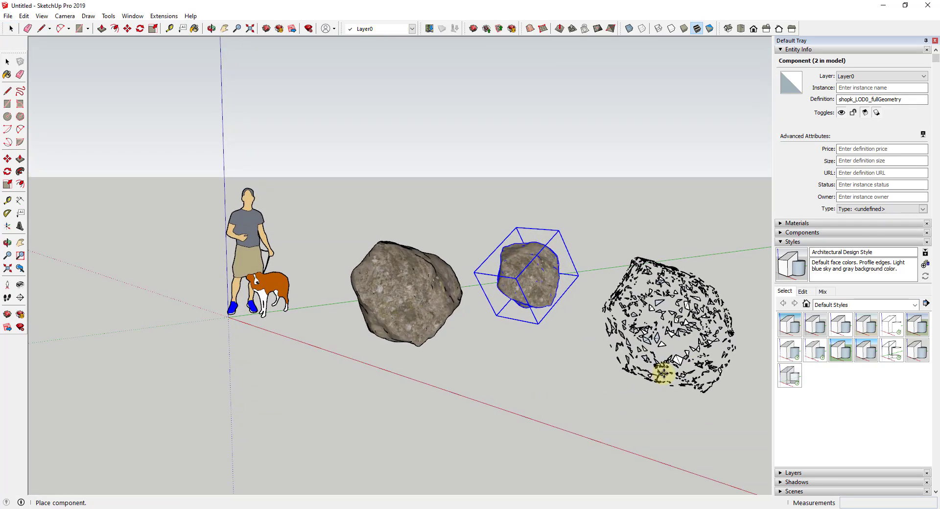
click(655, 371)
scroll(572, 384, down, 2)
scroll(572, 383, down, 2)
middle_drag(636, 384, 503, 383)
Copy the proxy into a row of six evenly spaced rocks and show the Enscape toolbar
click(511, 394)
key(ctrl)
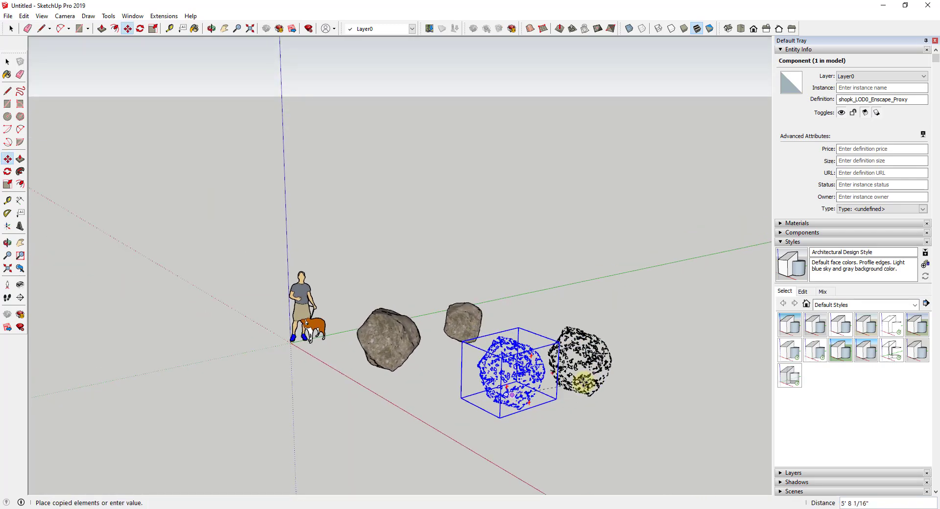
click(576, 377)
key(Return)
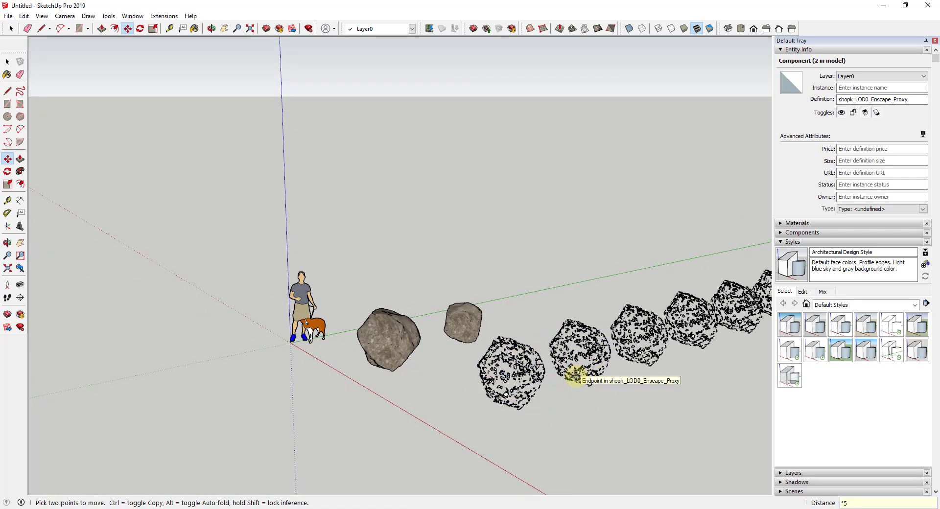
middle_drag(284, 313, 481, 325)
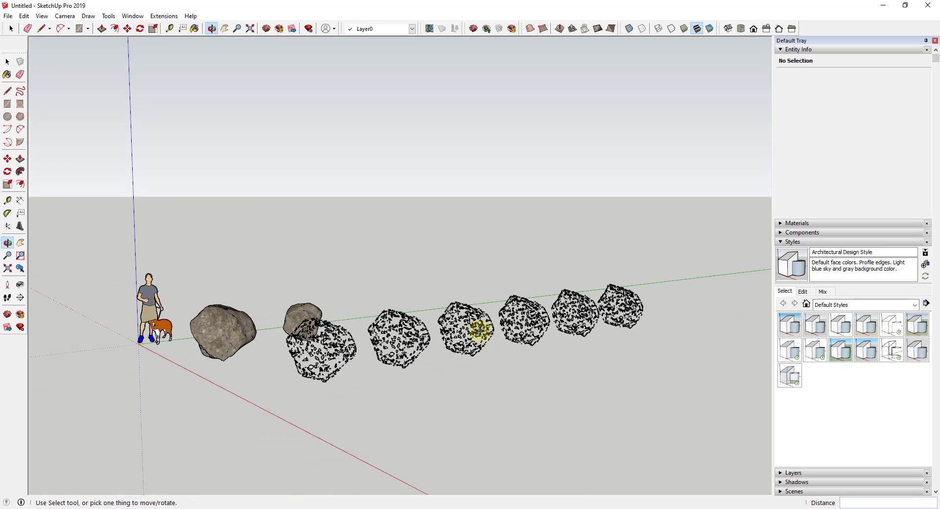
key(m)
scroll(464, 367, up, 4)
scroll(443, 327, down, 2)
scroll(443, 327, up, 2)
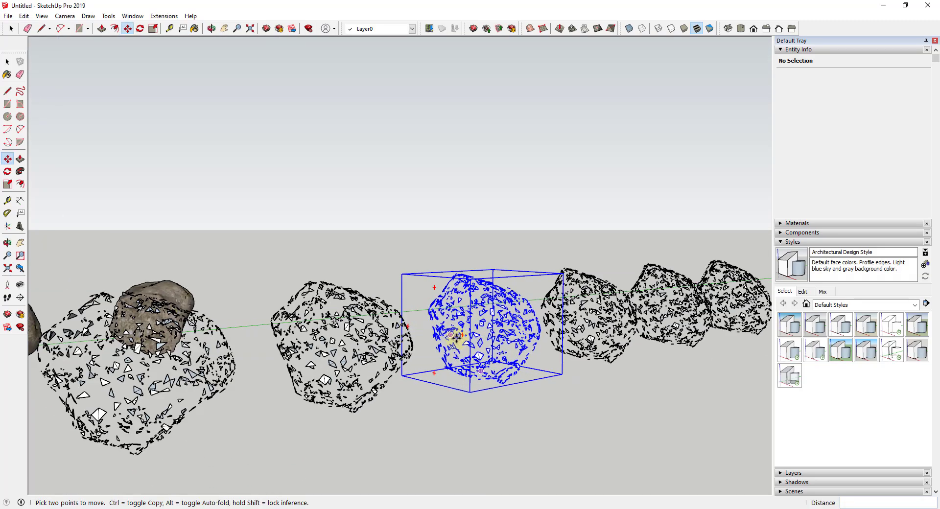
scroll(451, 336, down, 2)
scroll(470, 380, up, 2)
key(space)
right_click(835, 31)
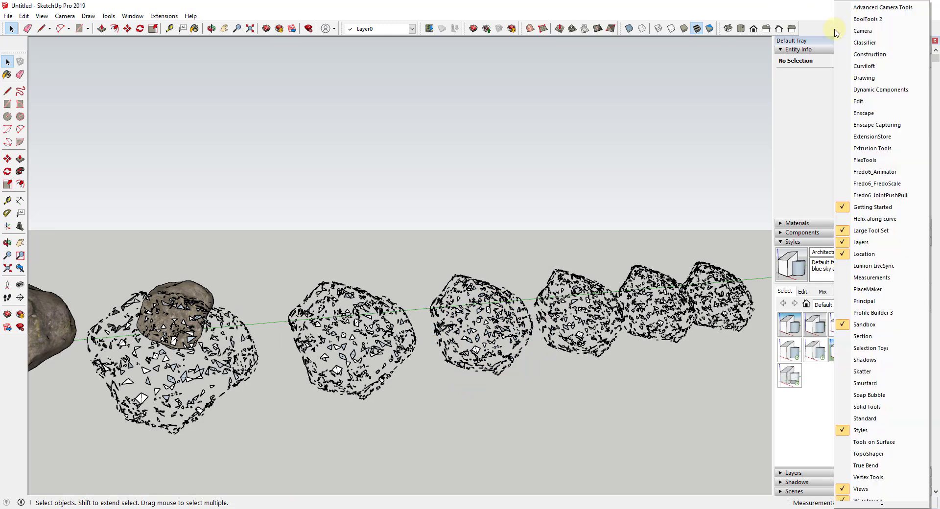
click(864, 116)
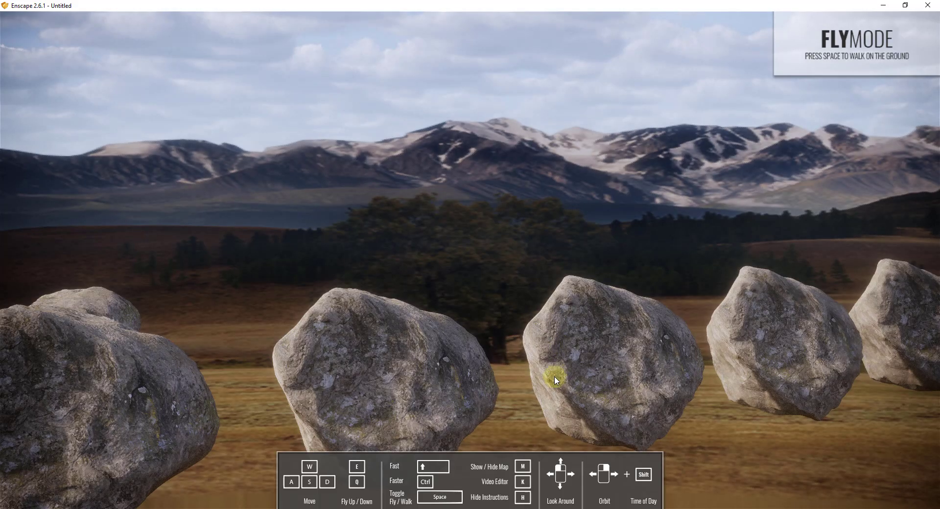
Fly the Enscape camera up close to the rendered rocks, then back and sideways around them
drag(555, 381, 571, 361)
key(w)
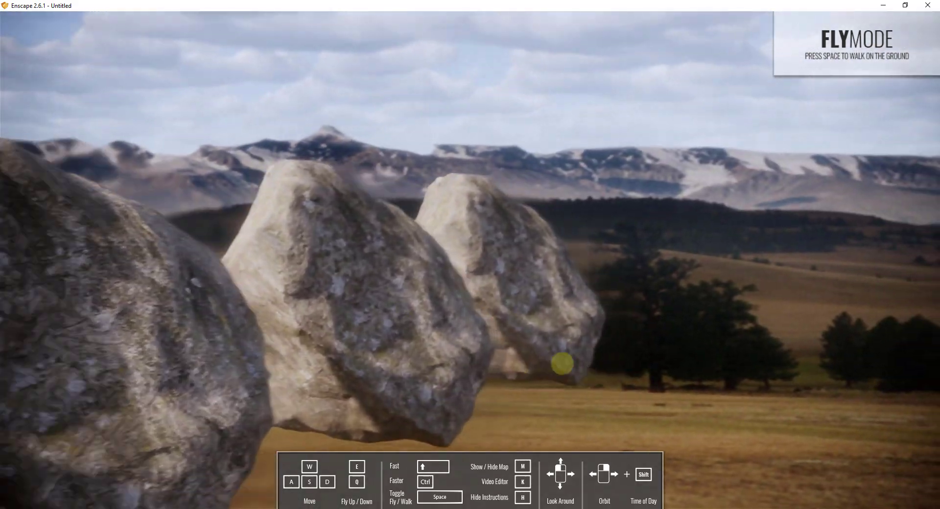
key(w)
drag(562, 362, 563, 363)
key(w)
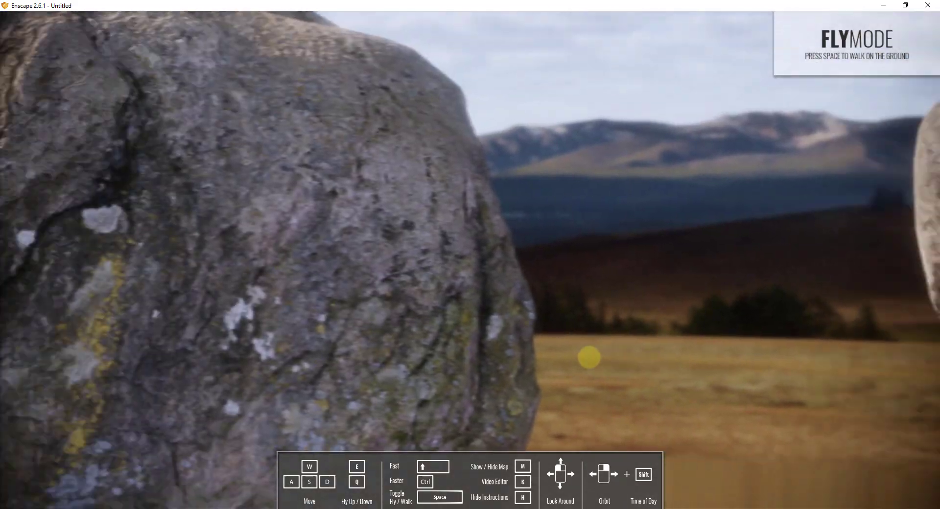
key(w)
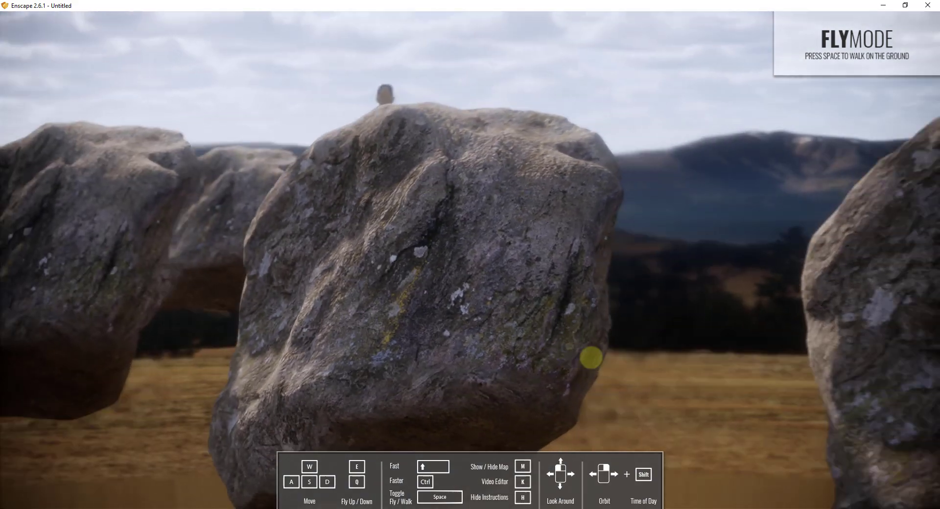
key(w)
key(s)
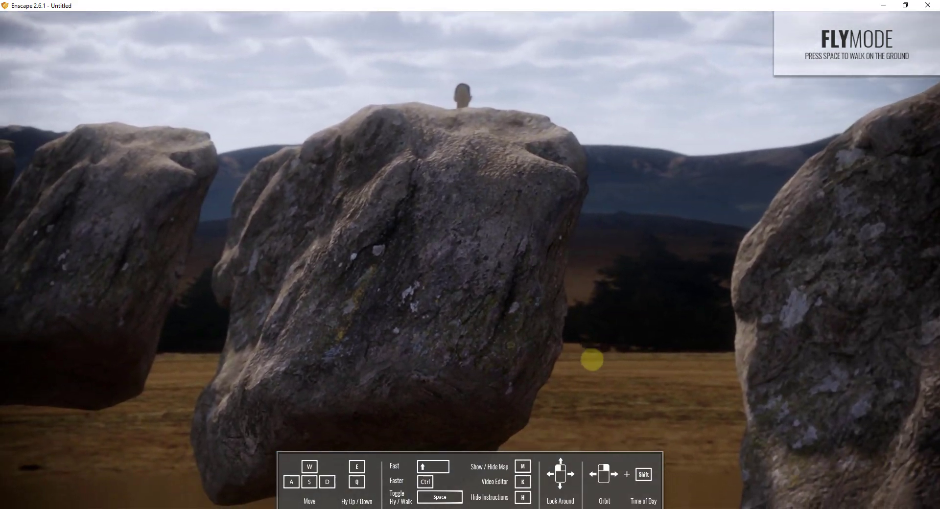
key(d)
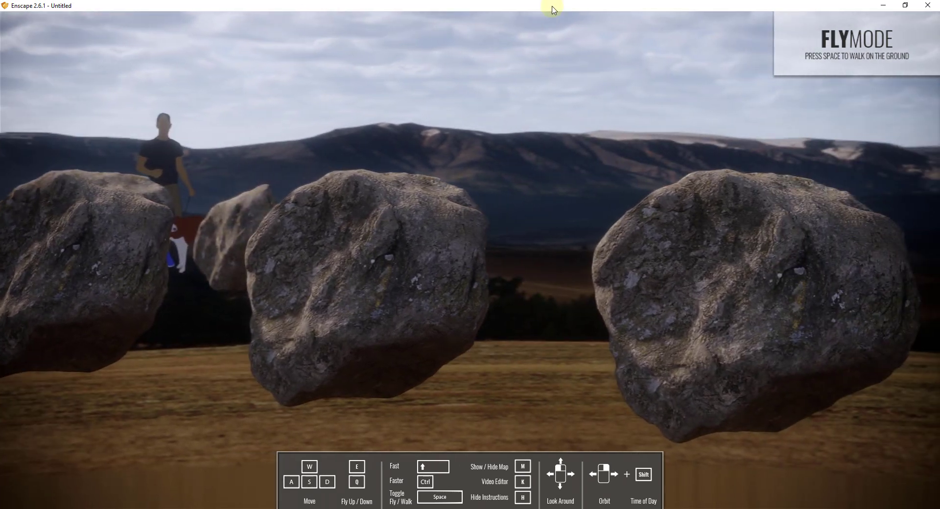
Pull back to view the whole row of rocks, then leave Enscape for SketchUp
mouse_move(552, 10)
mouse_down()
mouse_move(548, 329)
mouse_move(535, 422)
mouse_move(522, 359)
mouse_move(514, 1)
mouse_up()
key(s)
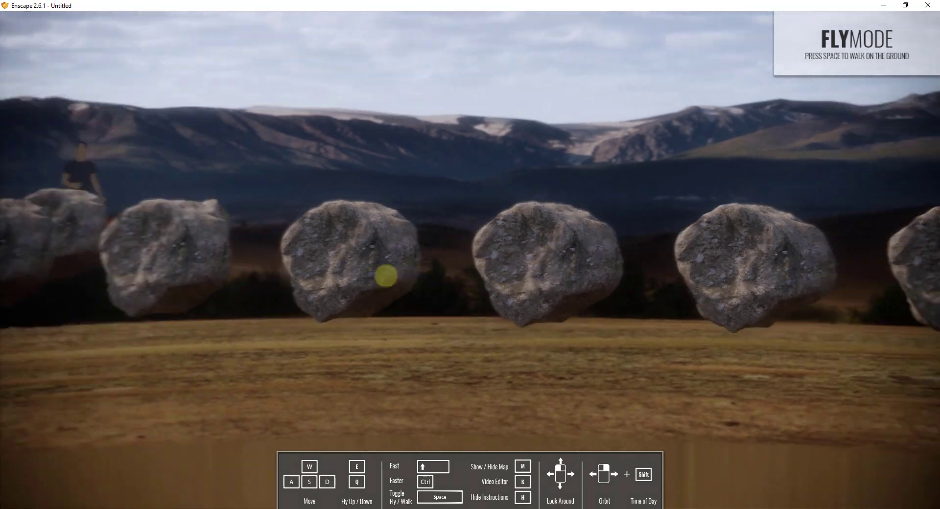
key(d)
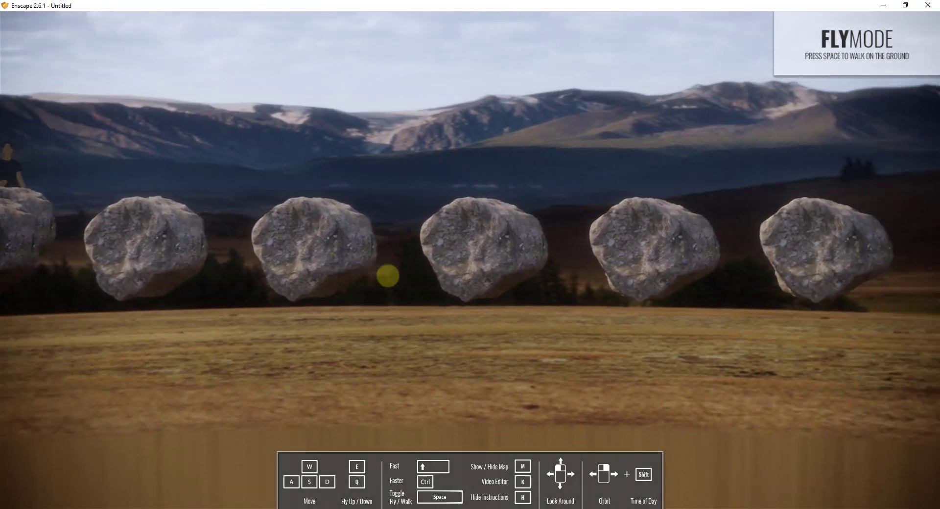
key(alt+Tab)
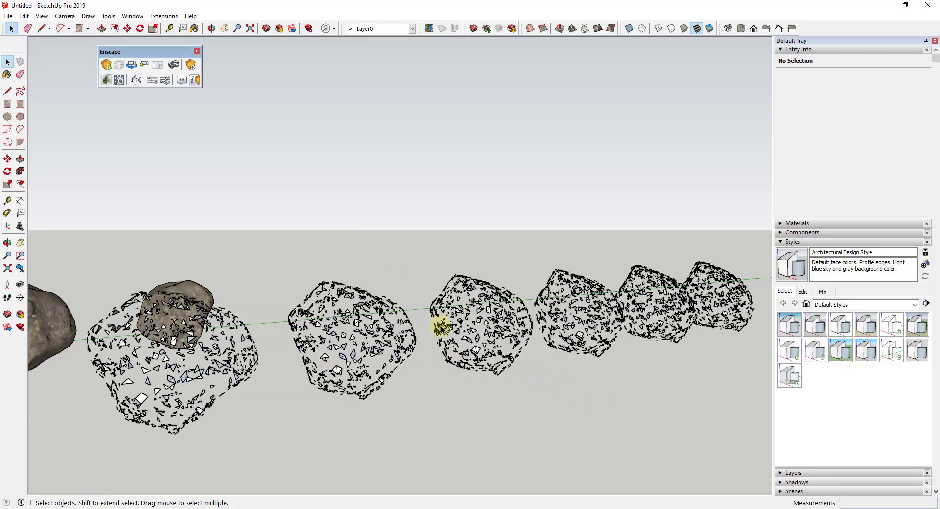
scroll(477, 335, down, 5)
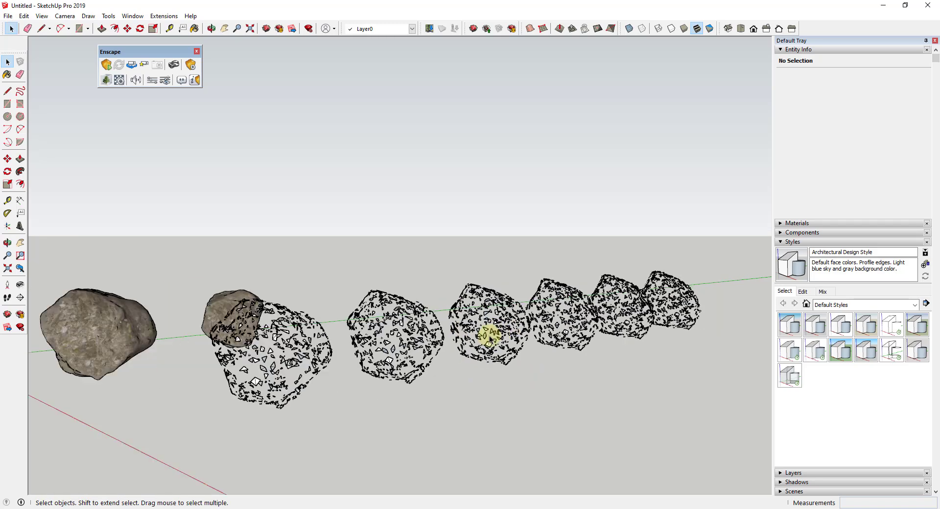
middle_drag(489, 370, 458, 299)
scroll(486, 351, up, 3)
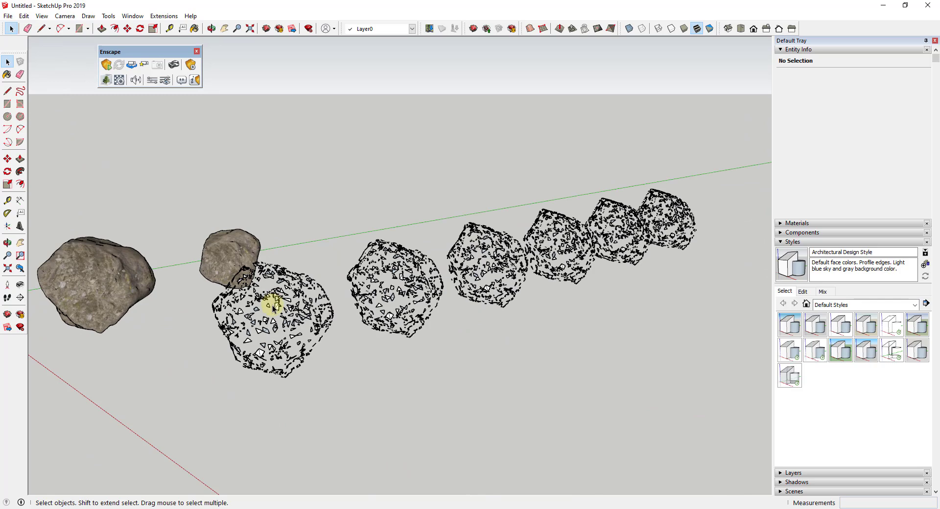